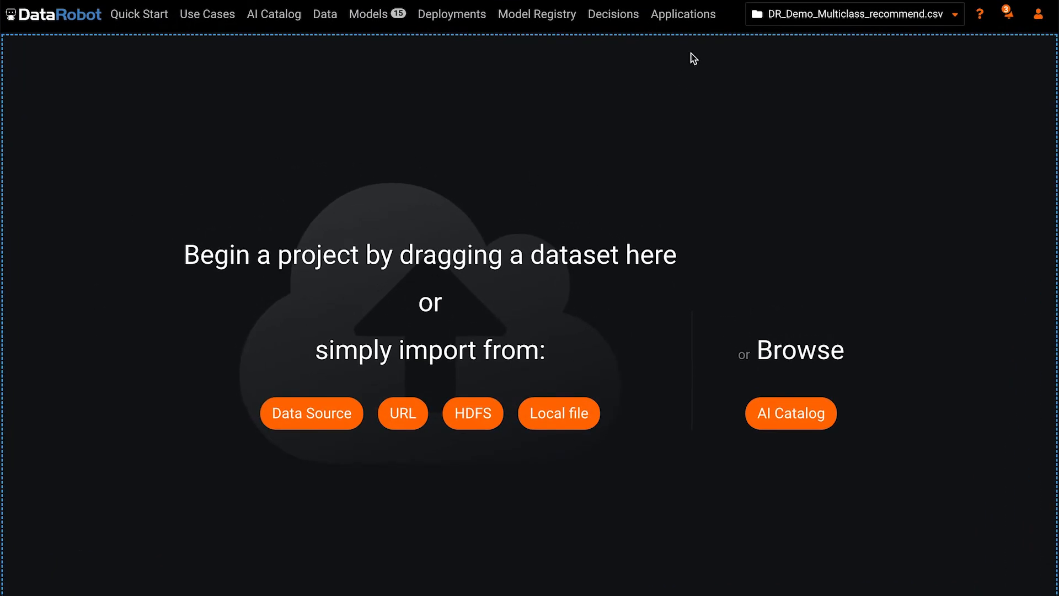
- Set up a new Predictor app named "Pet Adoption Probability App" with access for Invited Users Only
left_click(684, 21)
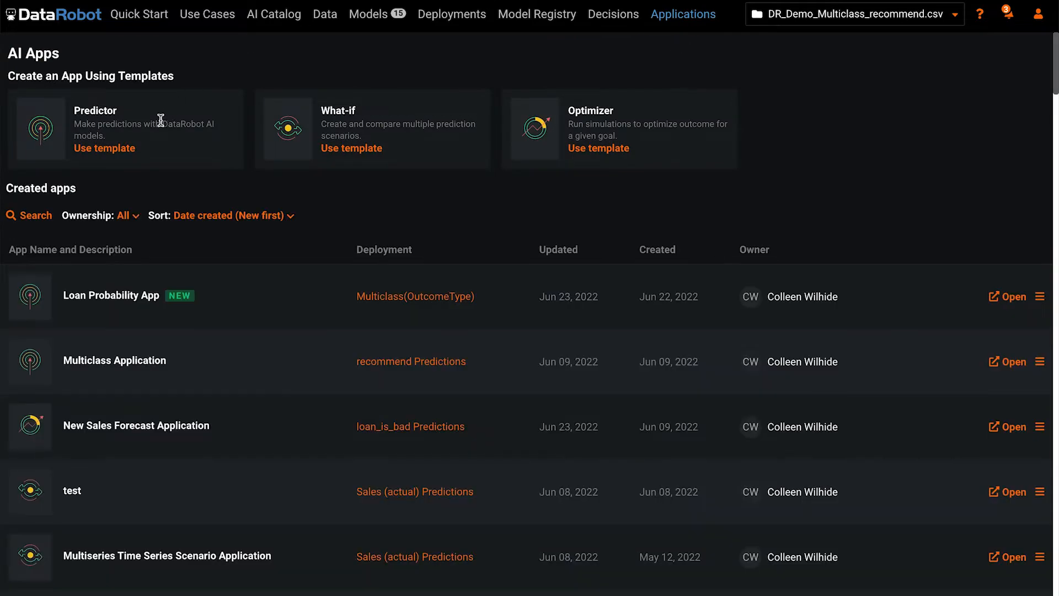
left_click(121, 148)
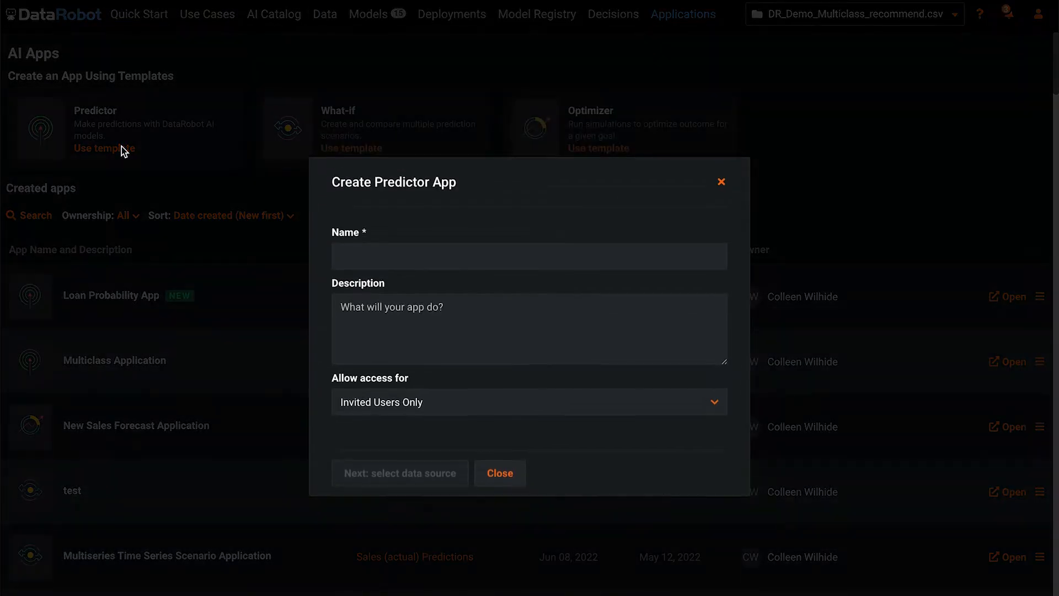
left_click(435, 250)
type("Pet Ad")
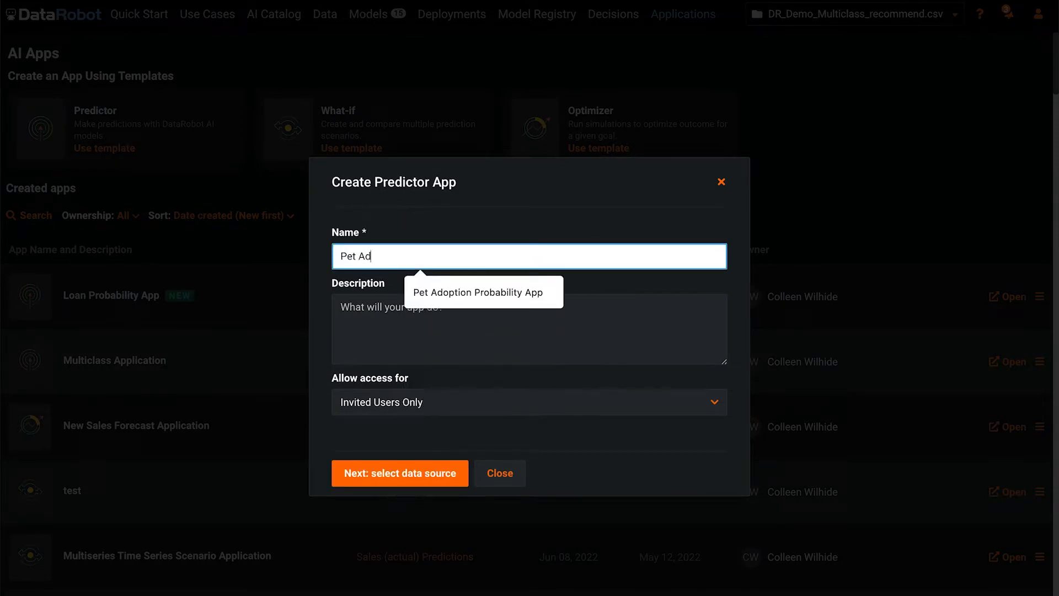
type("option Probability App")
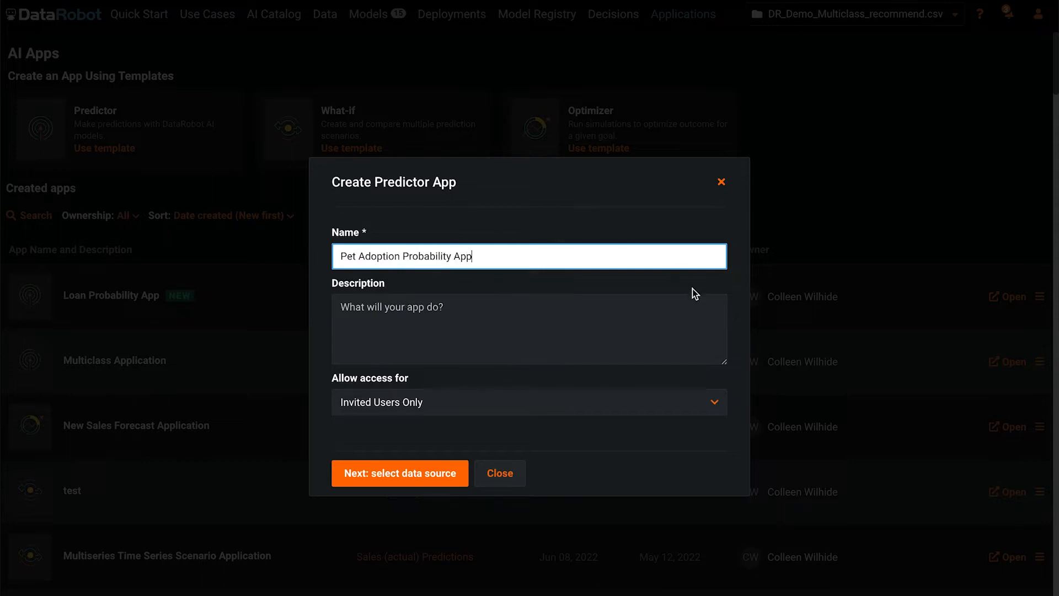
left_click(737, 306)
left_click(390, 304)
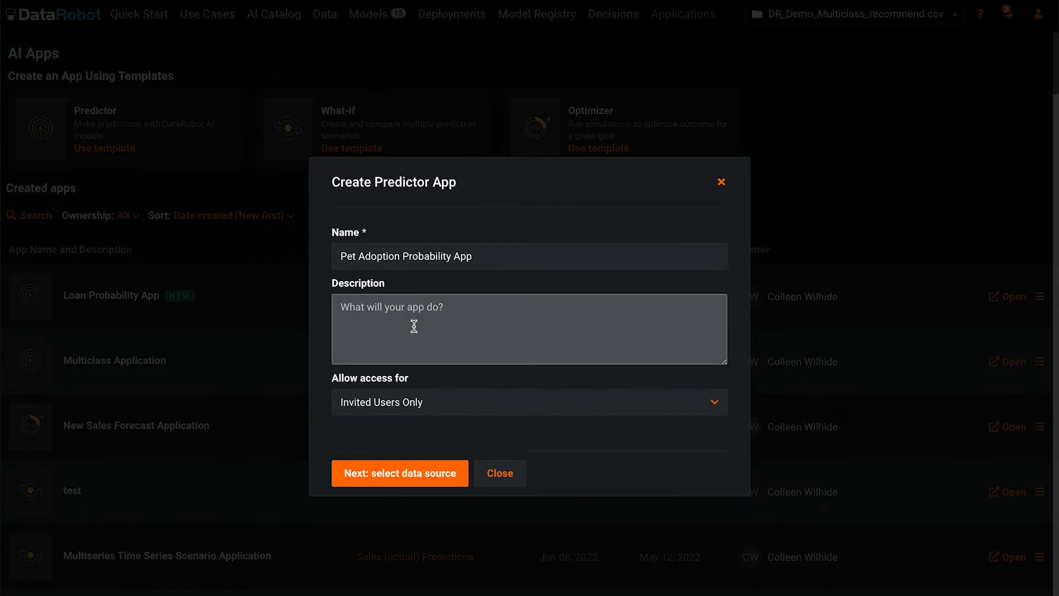
left_click(449, 413)
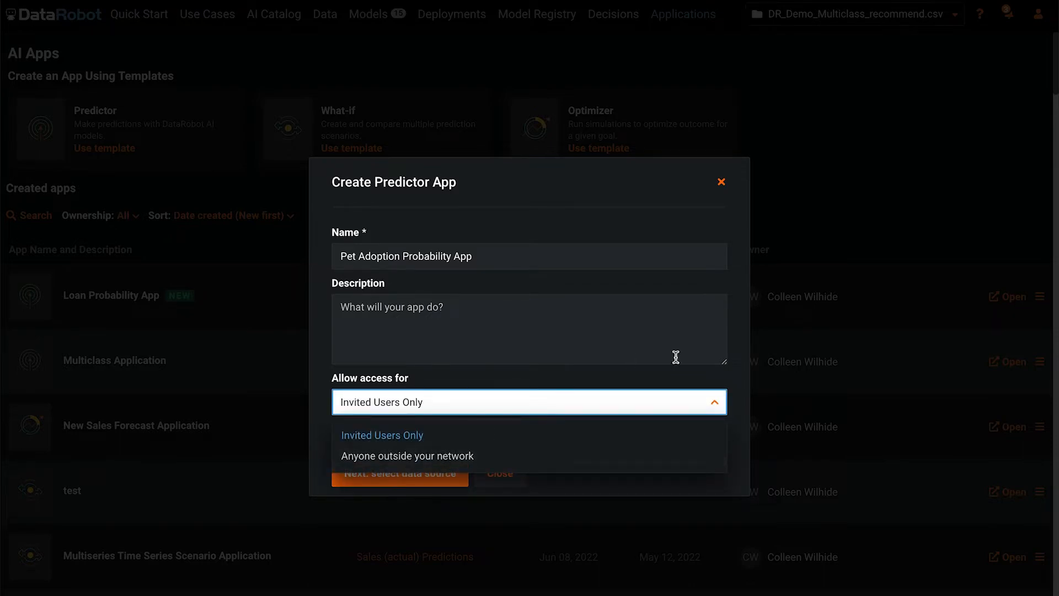
left_click(741, 377)
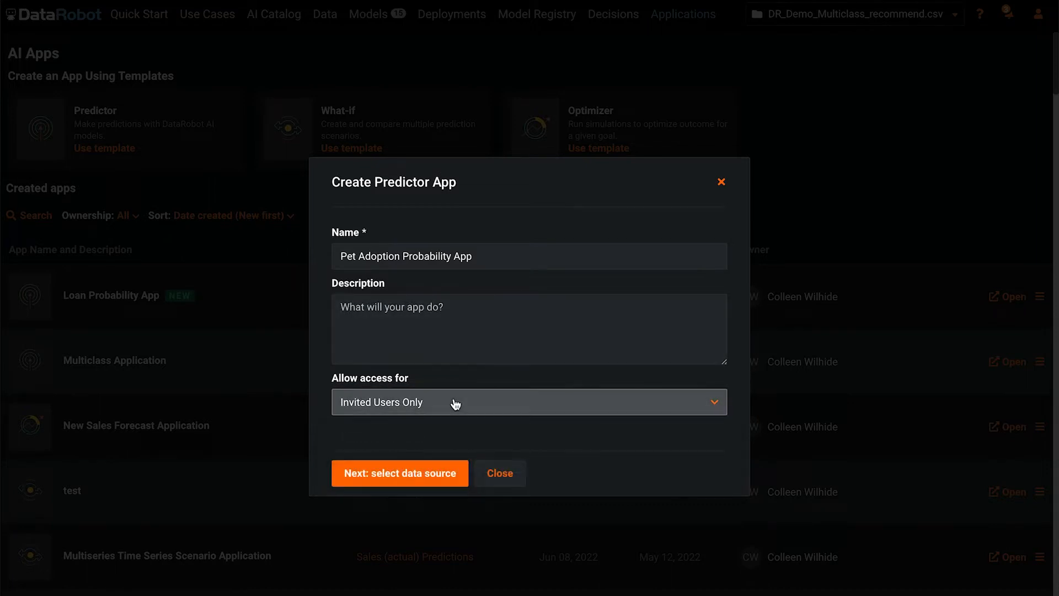
- Create the app from the Multiclass(OutcomeType) deployment and authorize it through the DataRobot sign-in
left_click(419, 478)
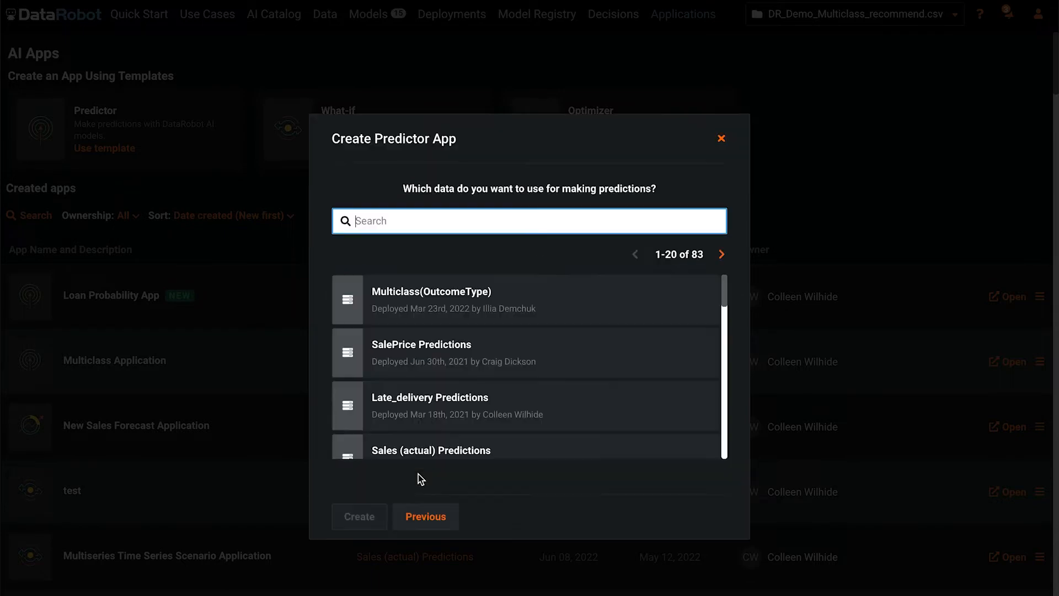
left_click(486, 300)
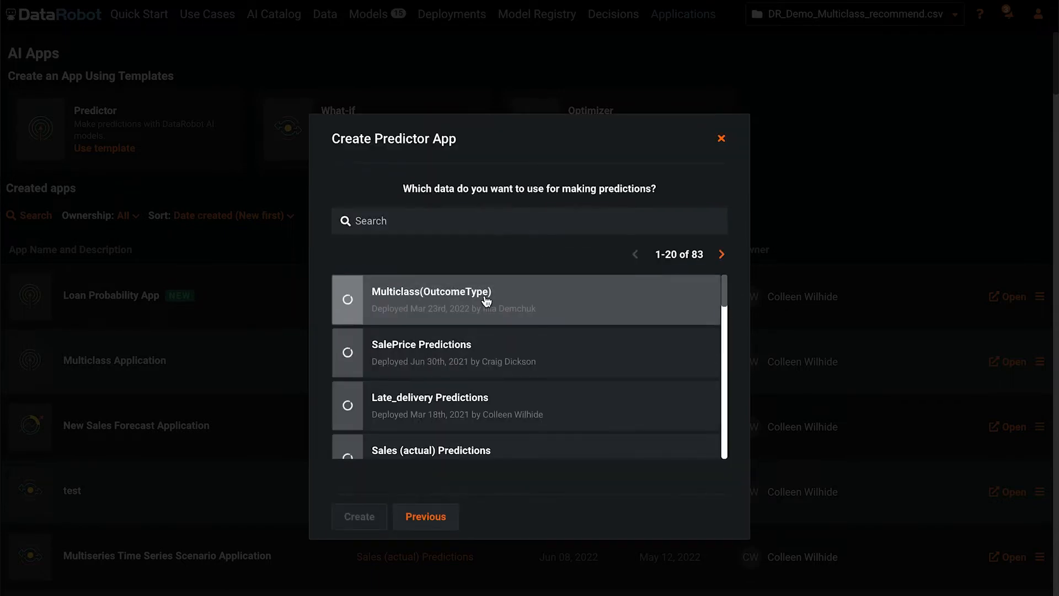
left_click(359, 516)
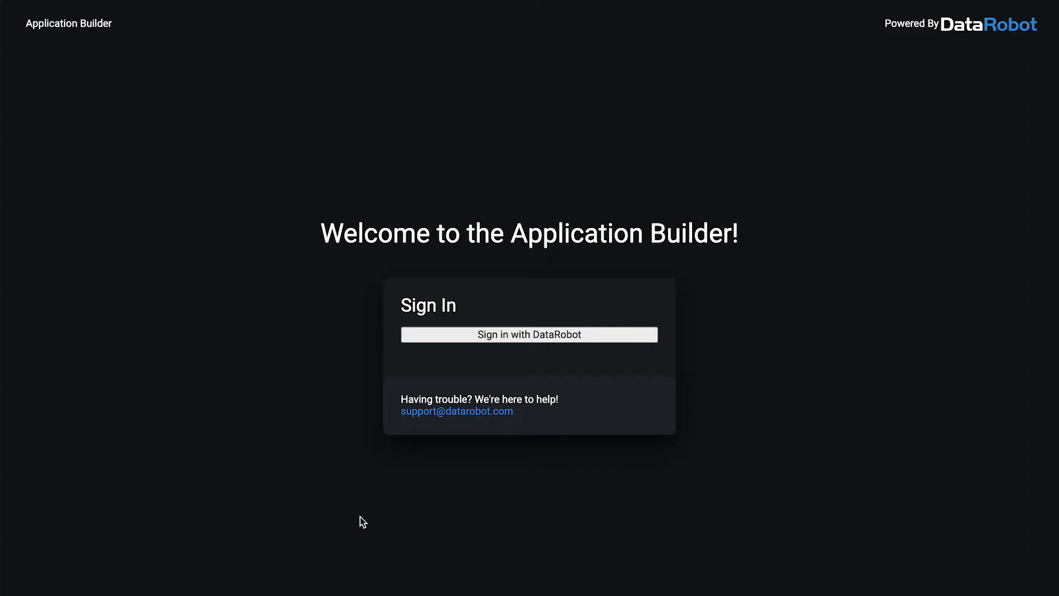
left_click(552, 334)
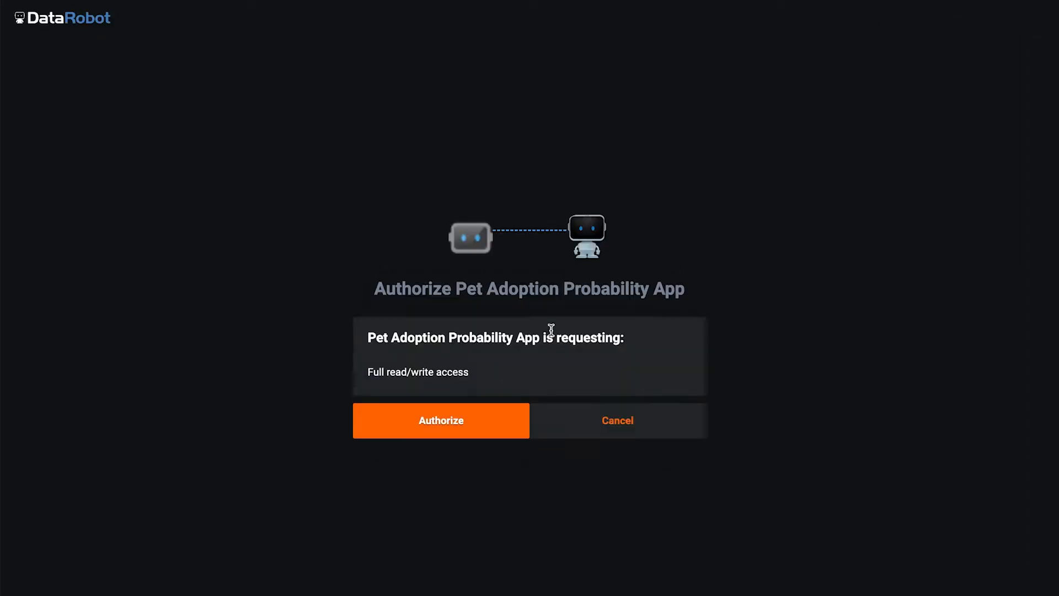
left_click(456, 425)
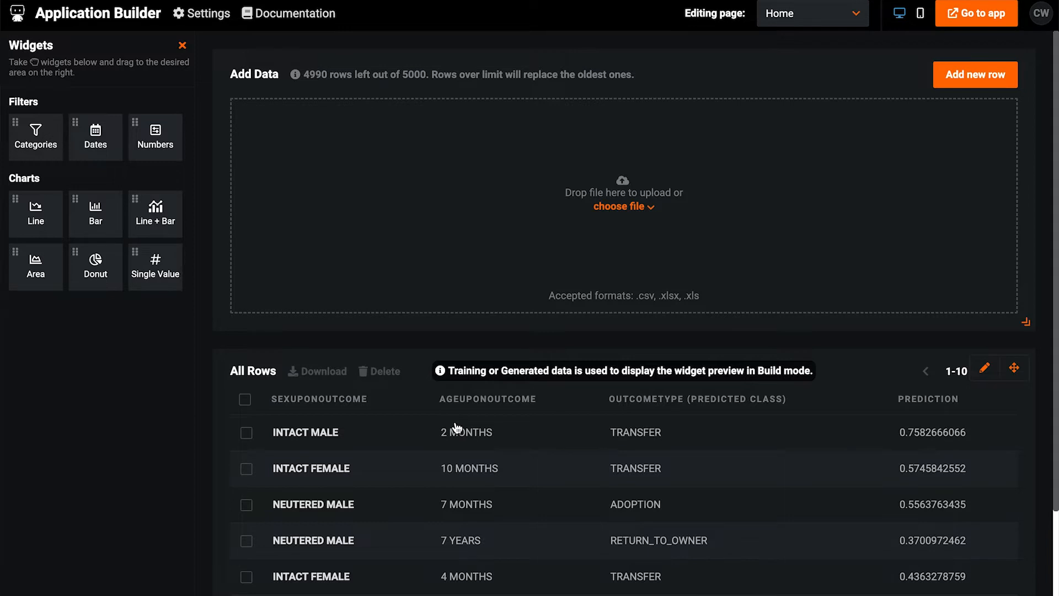
- Save the All Rows table with features SexuponOutcome, AgeuponOutcome, OutcomeType (Predicted Class) and Prediction, and publish the app
left_click(442, 459)
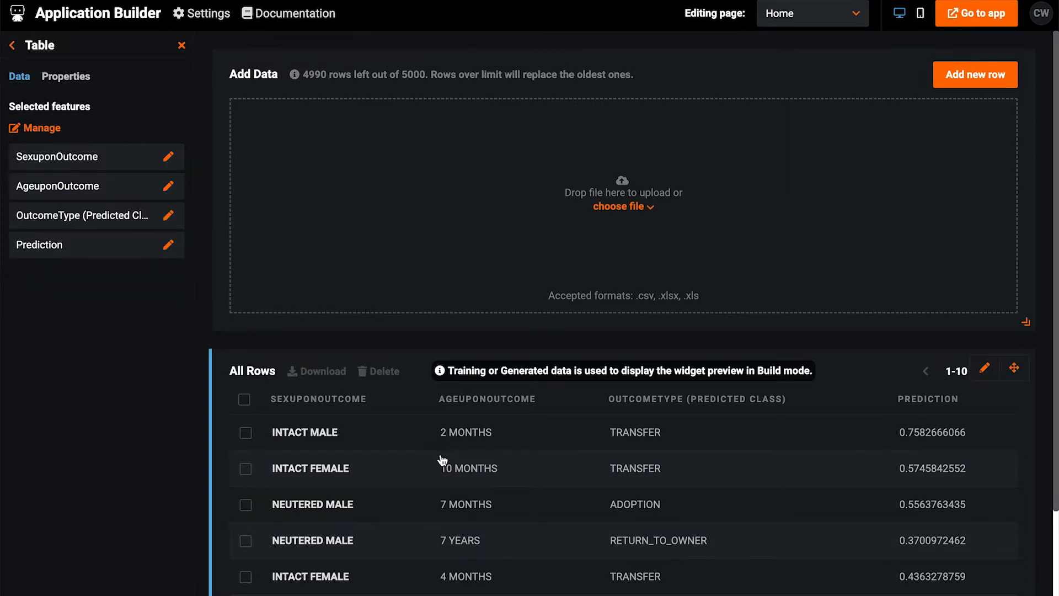
left_click(41, 130)
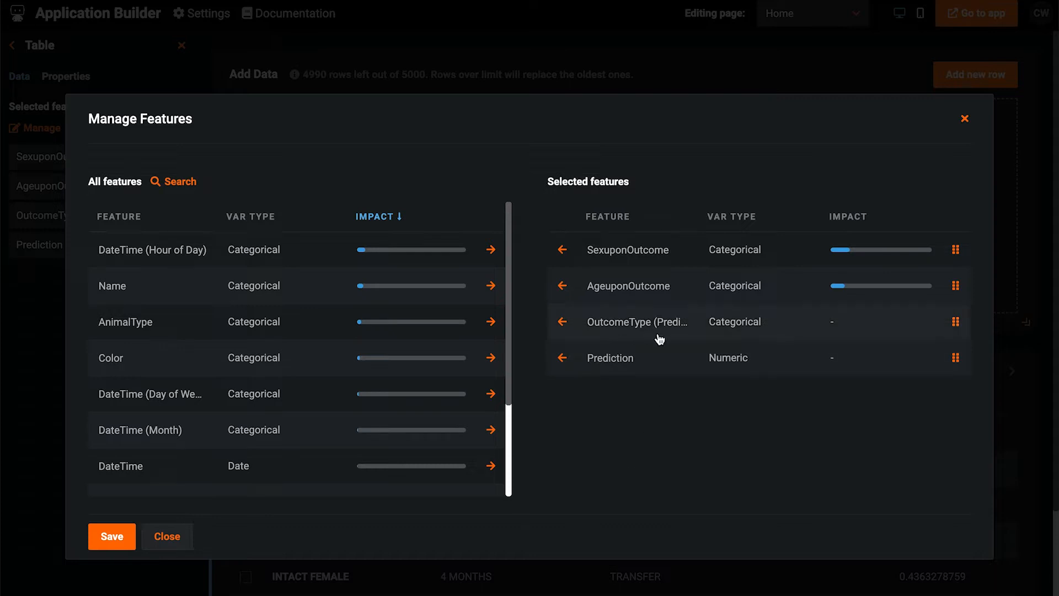
left_click(110, 536)
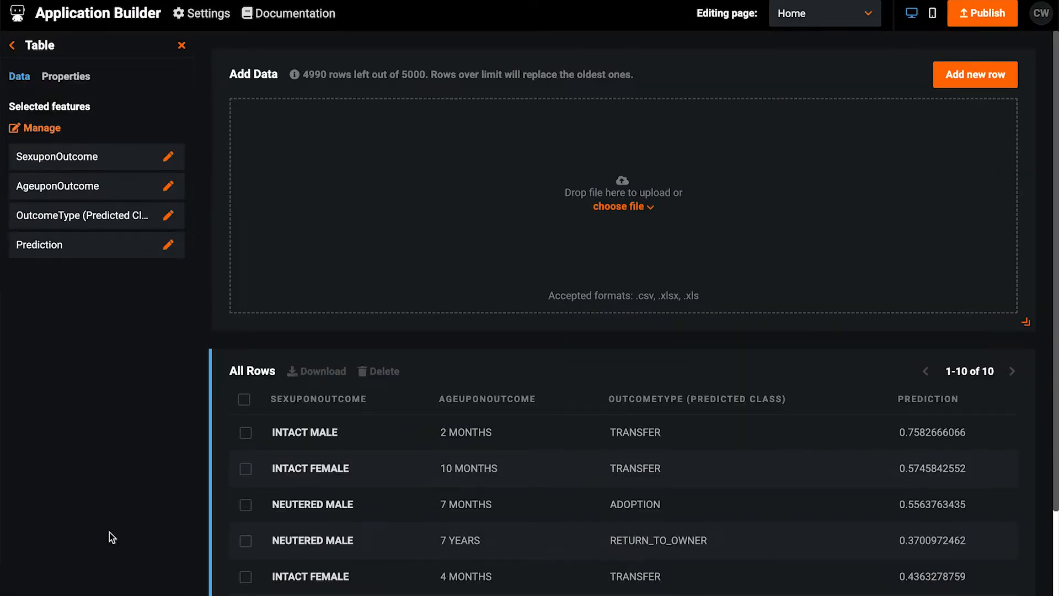
left_click(986, 19)
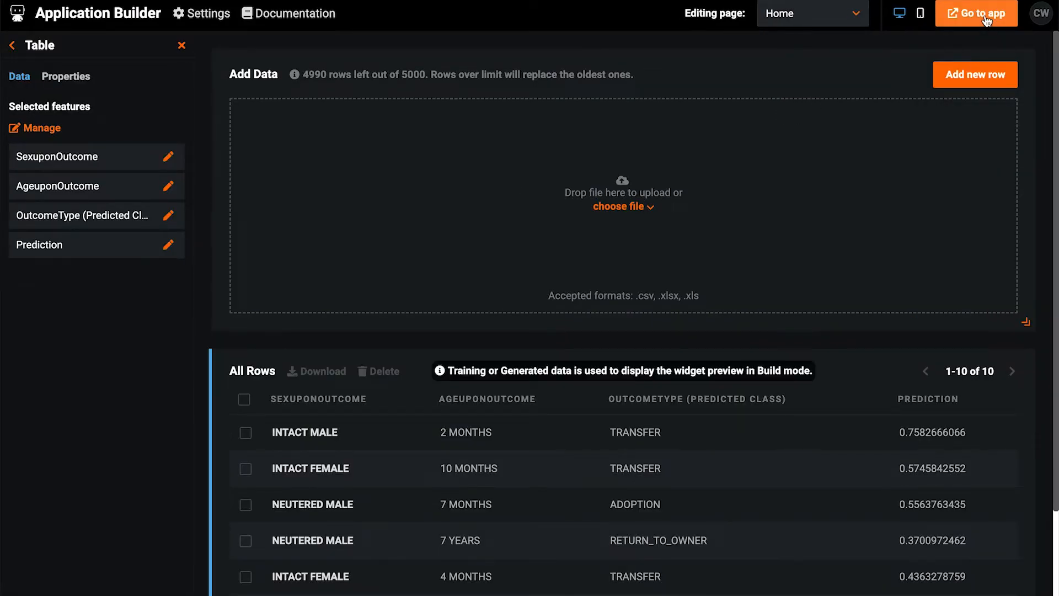
- Open the published app and upload a local data file to score
left_click(986, 20)
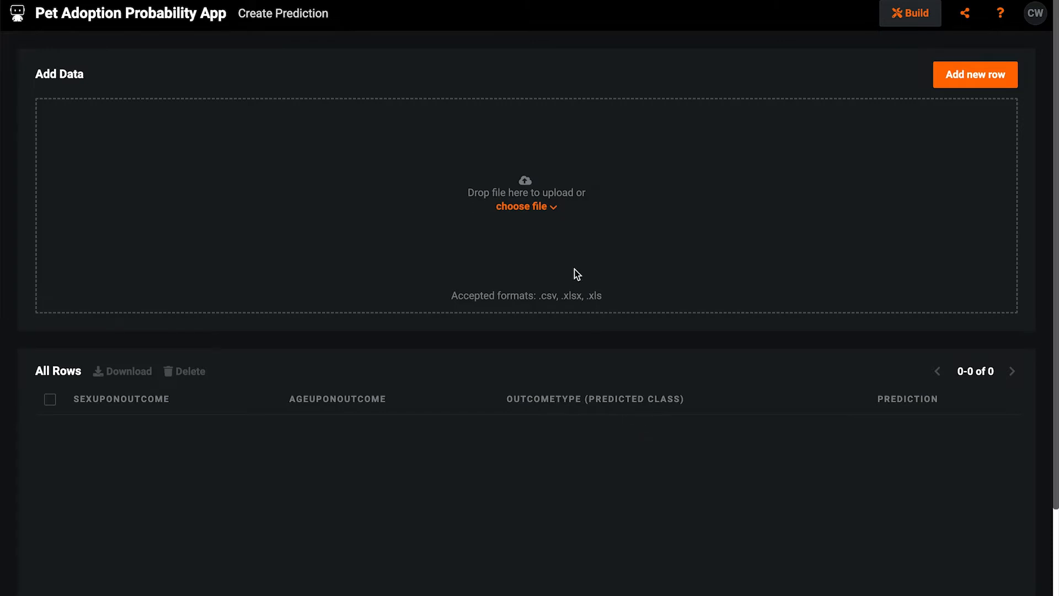
left_click(558, 209)
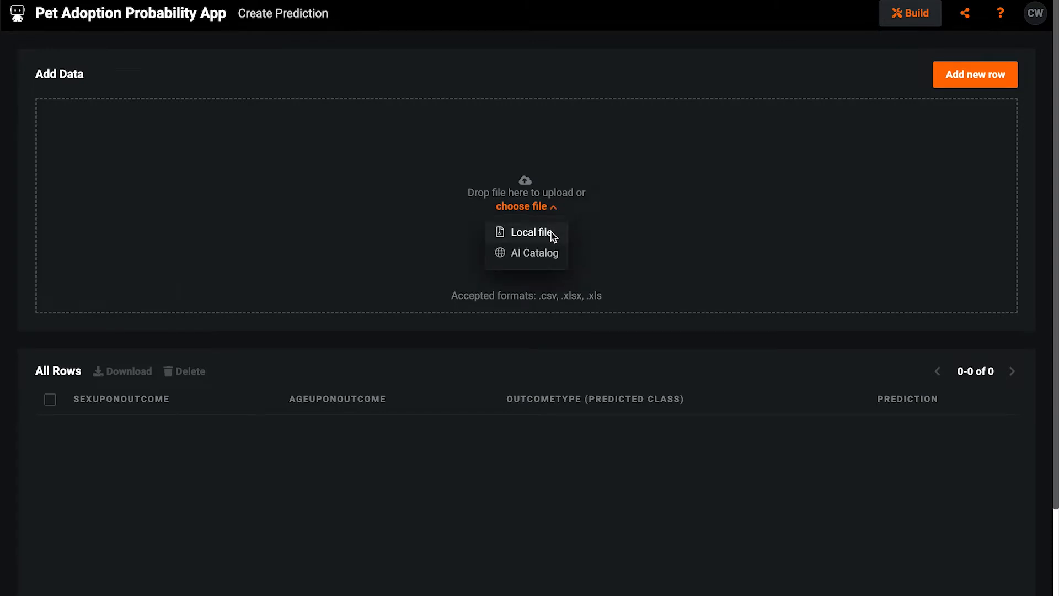
left_click(551, 232)
double_click(382, 227)
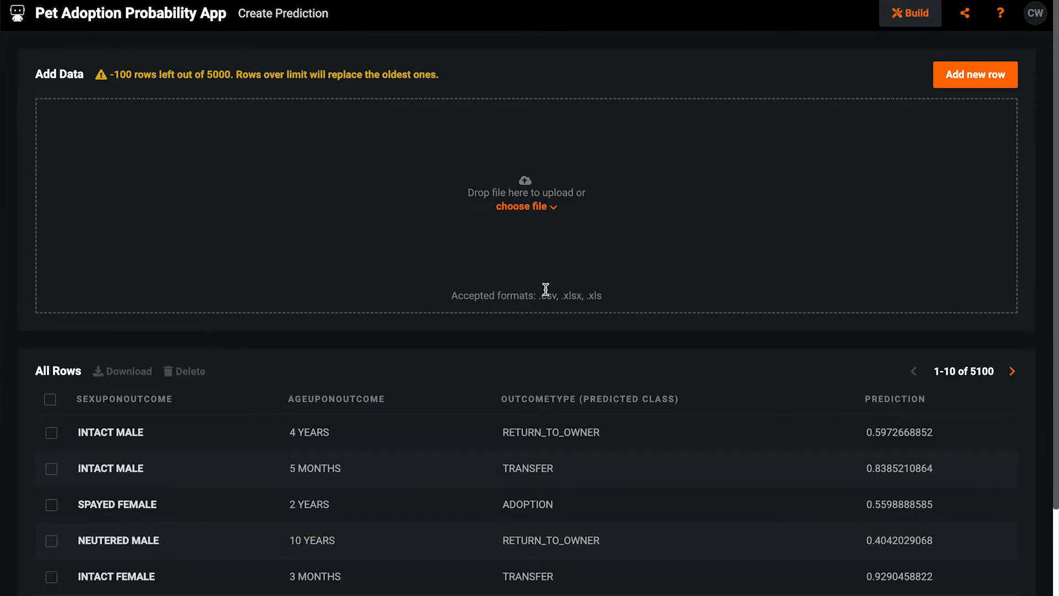
- Sort the All Rows table by OutcomeType (Predicted Class) in descending order
scroll(716, 364, "down", 1)
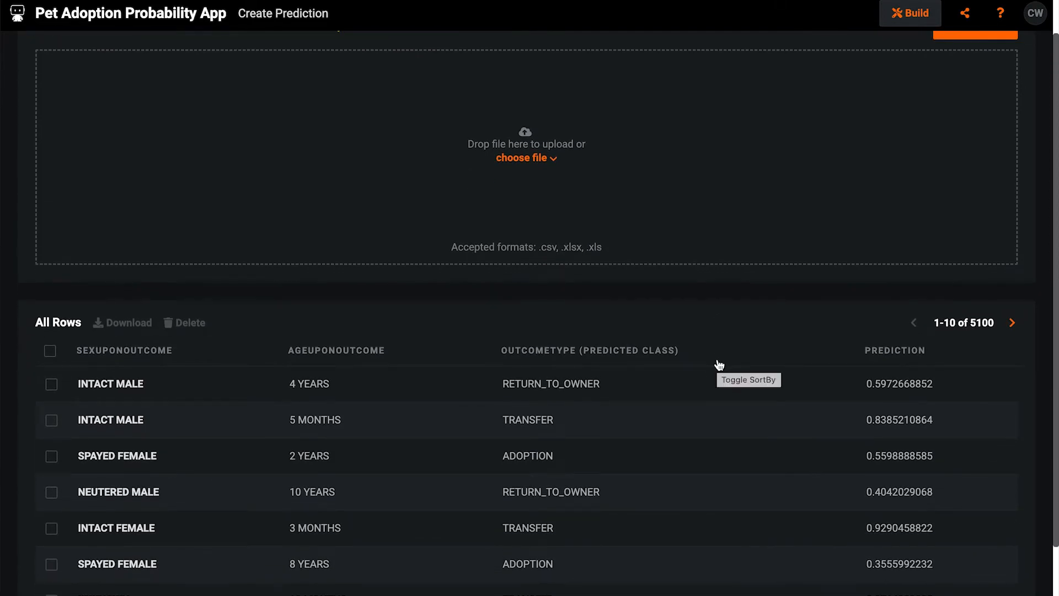
left_click(661, 351)
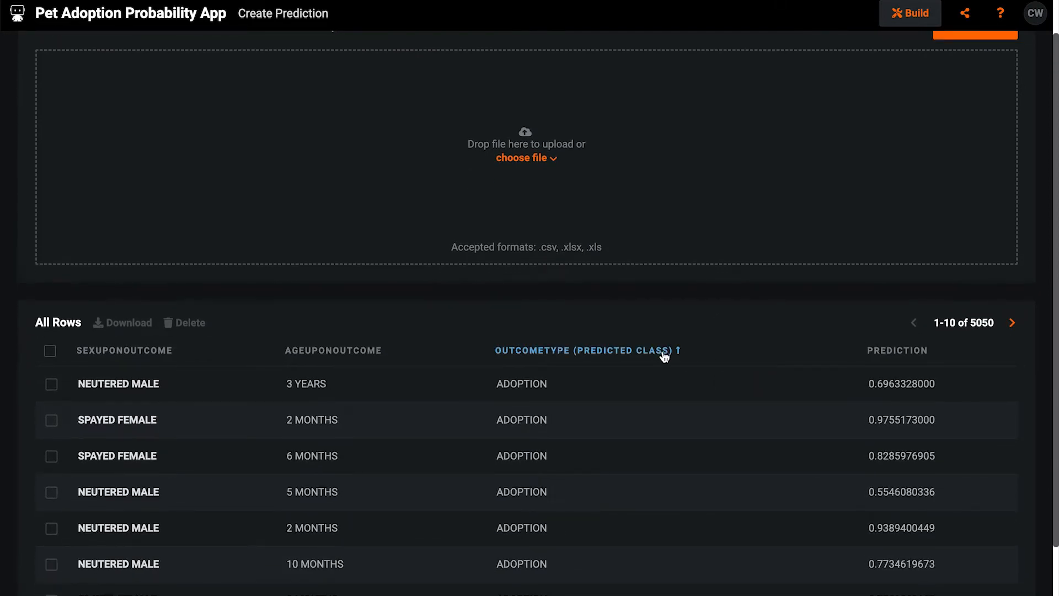
left_click(664, 356)
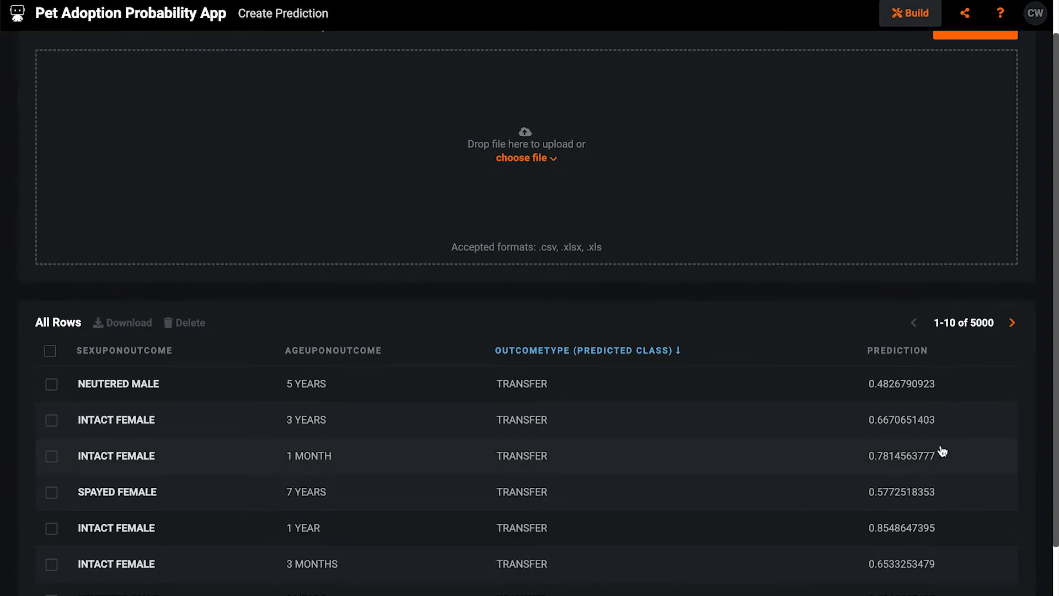
- Open the first row's prediction details and examine its general information, prediction information and prediction explanations
left_click(638, 383)
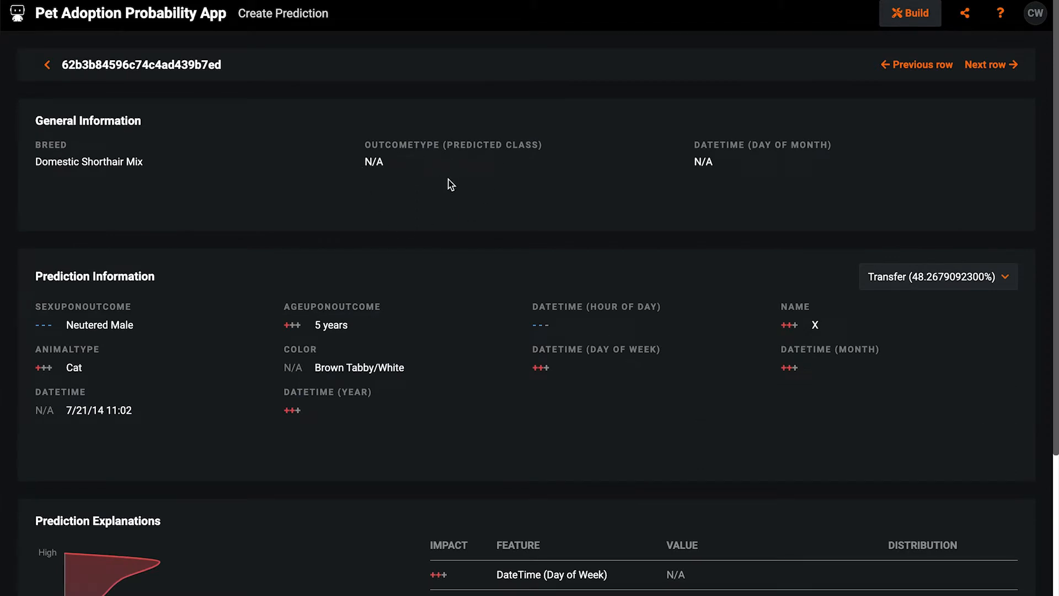
scroll(390, 326, "down", 3)
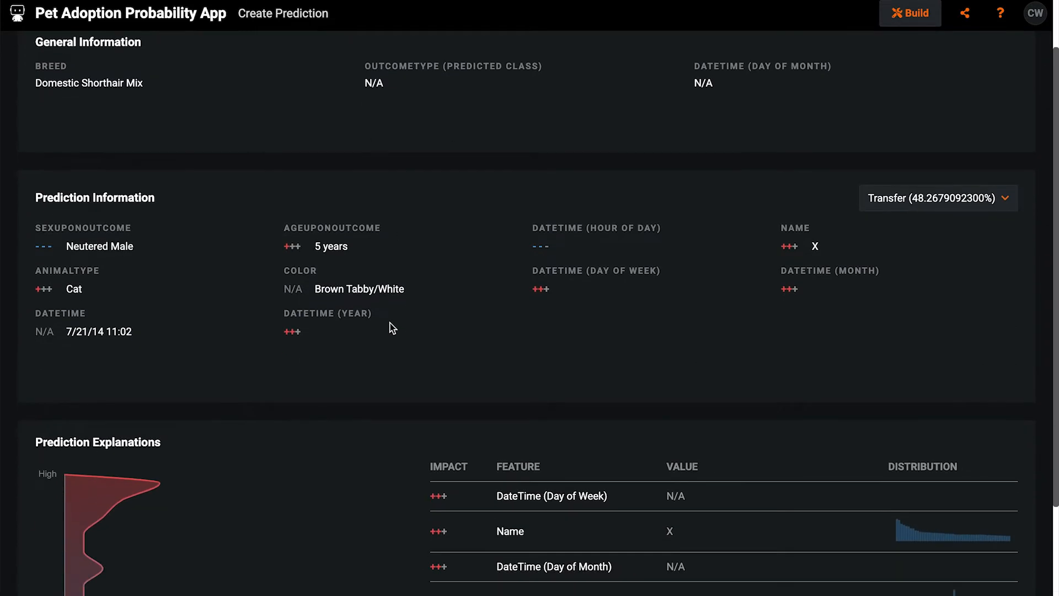
scroll(391, 327, "down", 2)
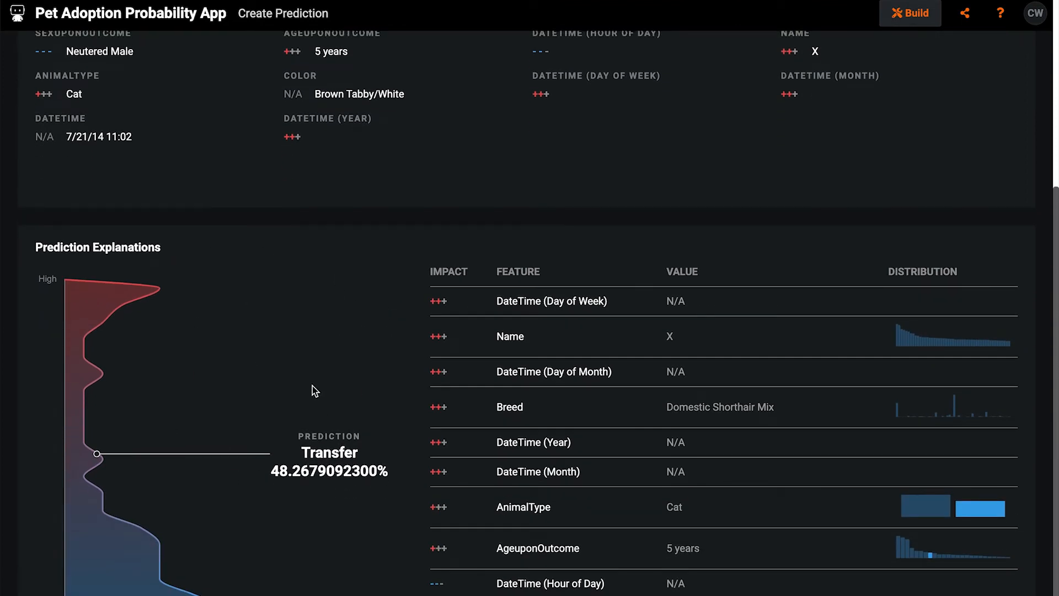
scroll(312, 386, "up", 2)
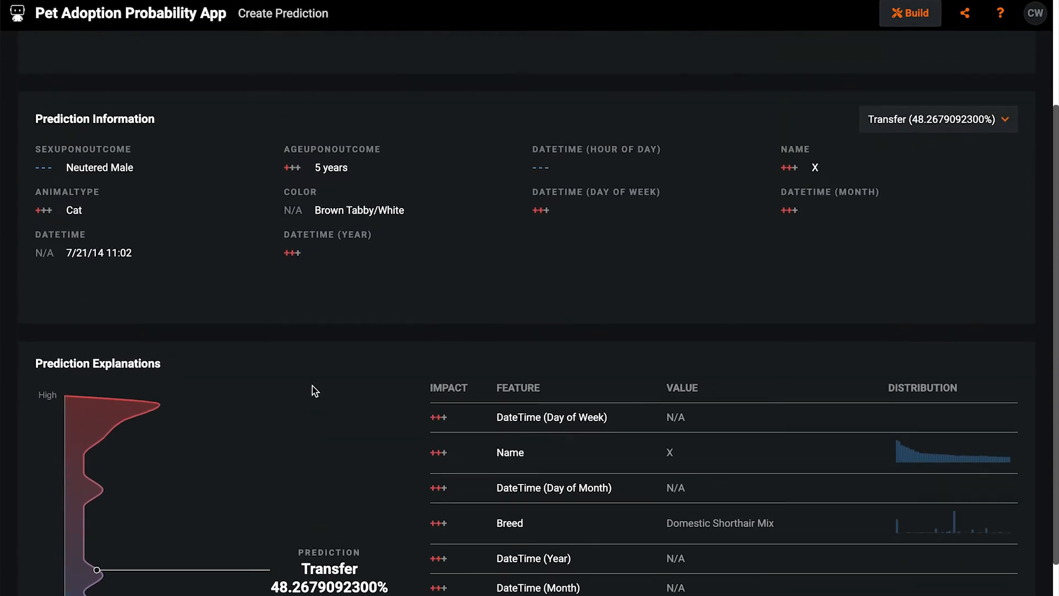
- Switch the row's prediction information to the Adoption class and review its explanations
left_click(945, 128)
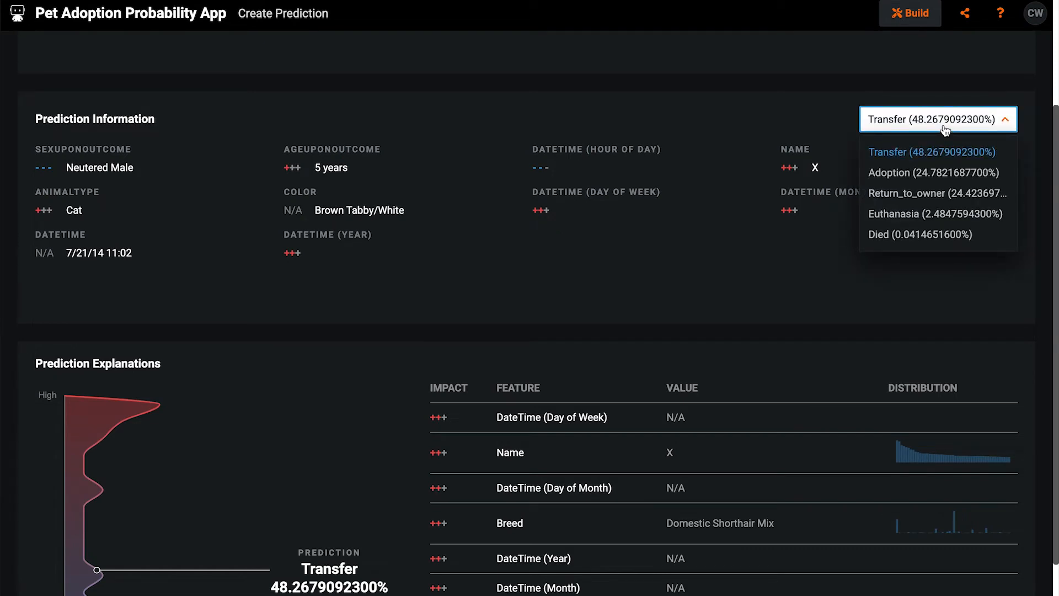
left_click(929, 174)
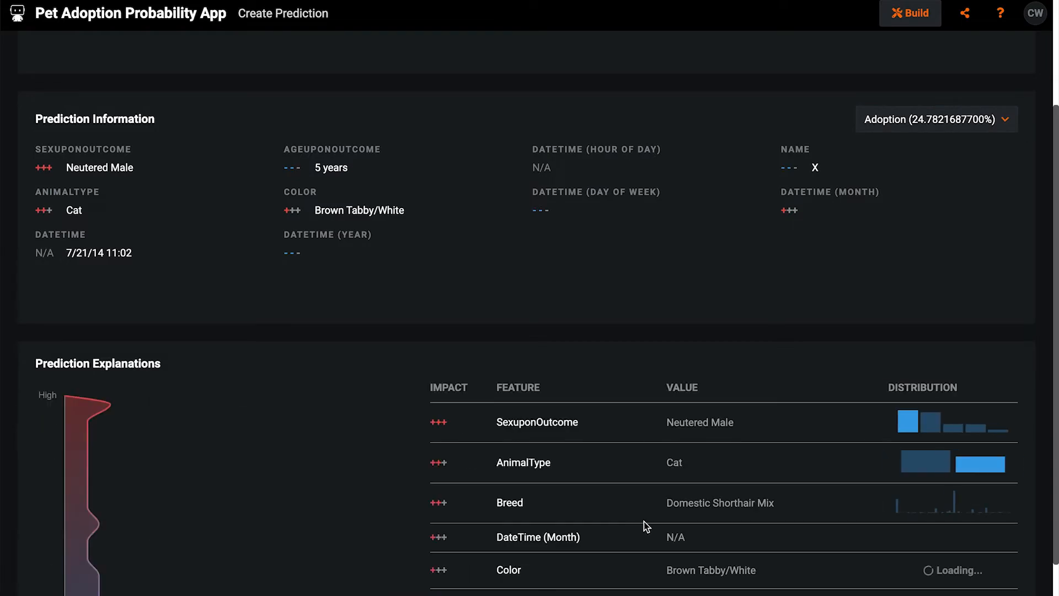
scroll(644, 519, "down", 2)
scroll(643, 518, "up", 2)
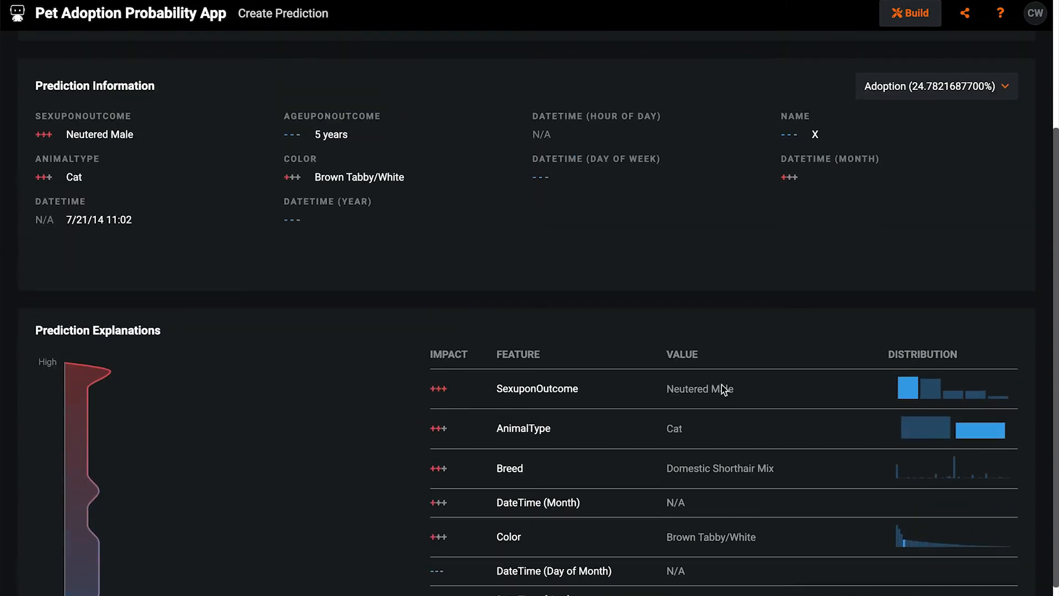
- Switch the row's prediction information to the Return_to_owner class and review its explanations
left_click(932, 87)
left_click(912, 163)
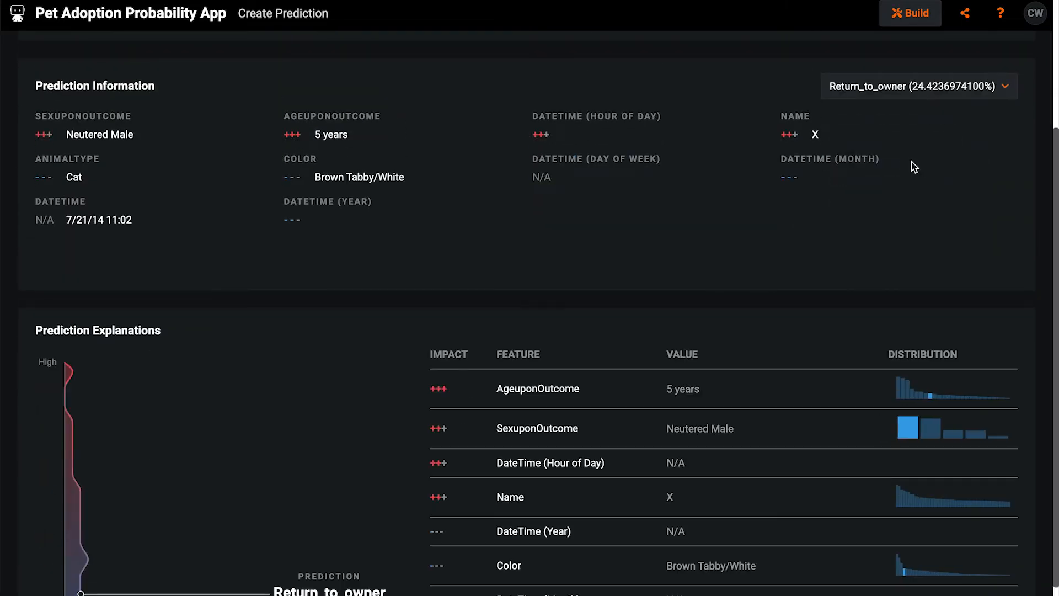
scroll(913, 167, "down", 2)
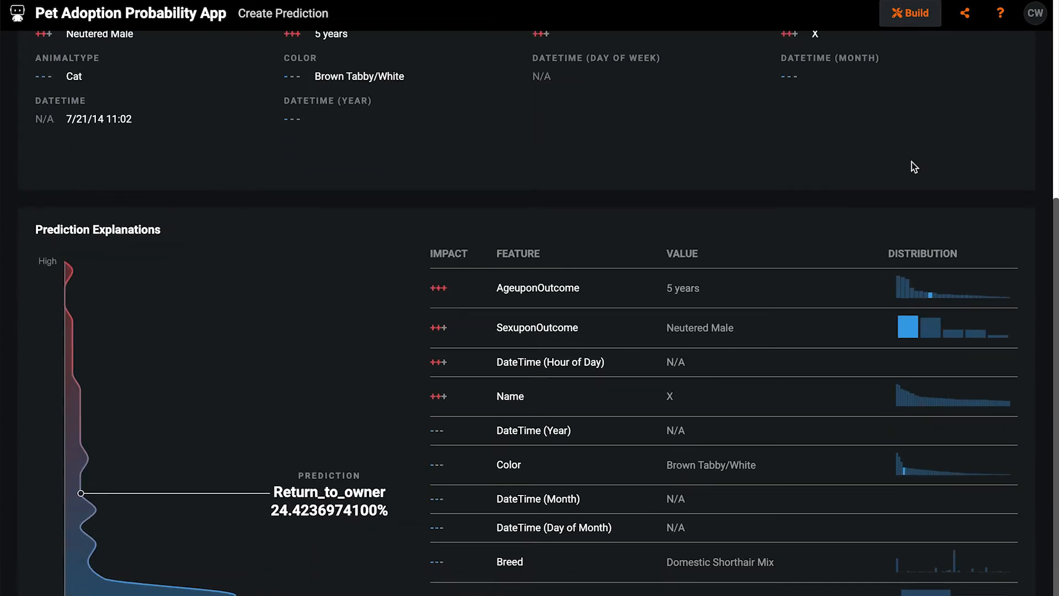
scroll(914, 167, "up", 3)
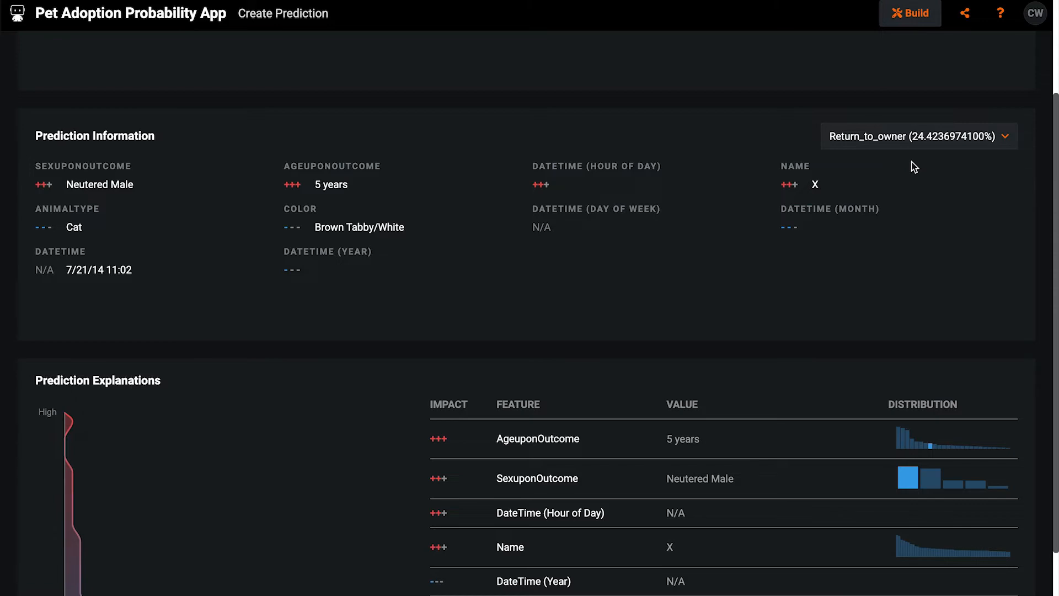
- Switch to build mode for the Prediction Details page and make the hidden What-if and Optimizer widget visible
left_click(907, 13)
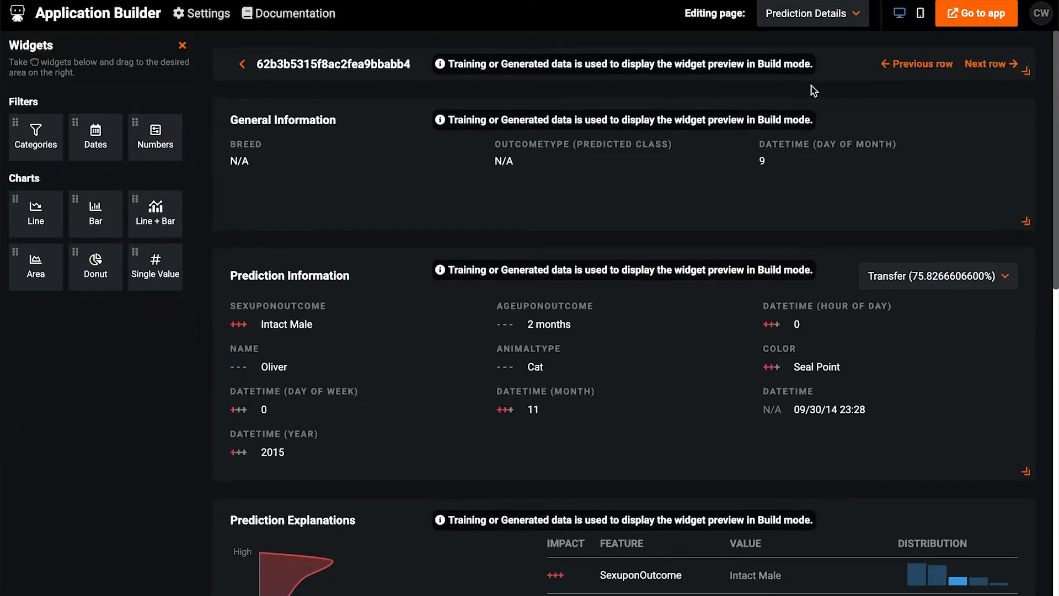
scroll(812, 91, "down", 5)
scroll(812, 91, "down", 10)
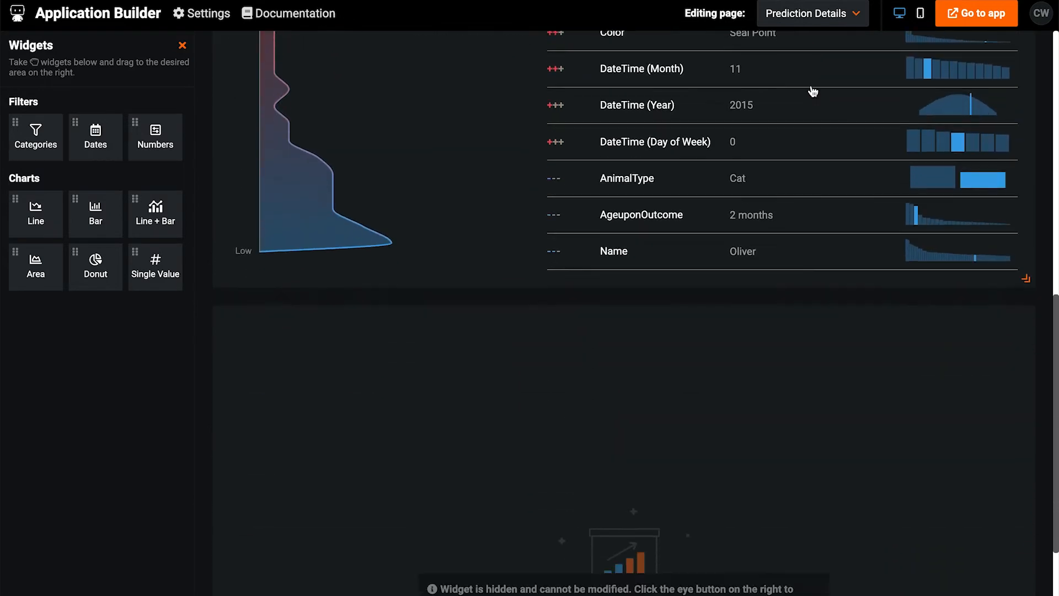
scroll(489, 310, "down", 2)
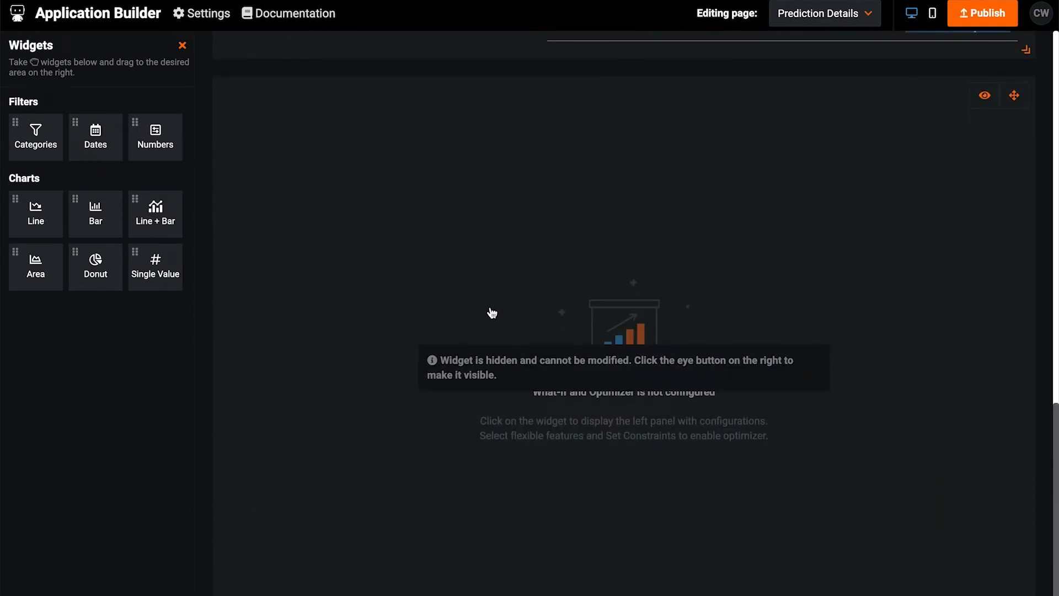
left_click(985, 95)
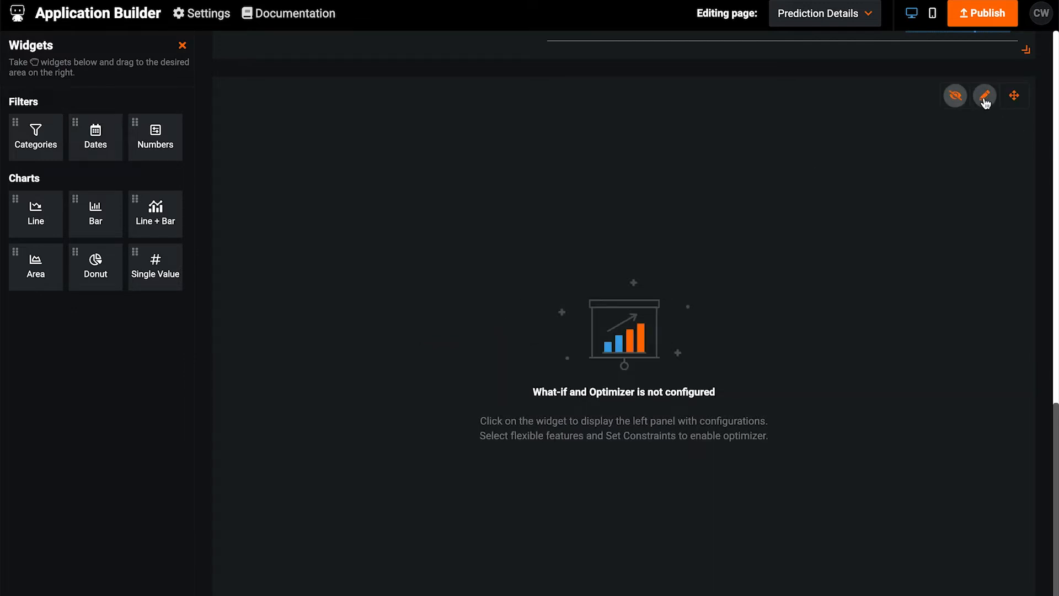
- Set SexuponOutcome, AgeuponOutcome, DateTime (Hour of Day) and AnimalType as flexible features of the What-if and Optimizer widget and save
left_click(735, 323)
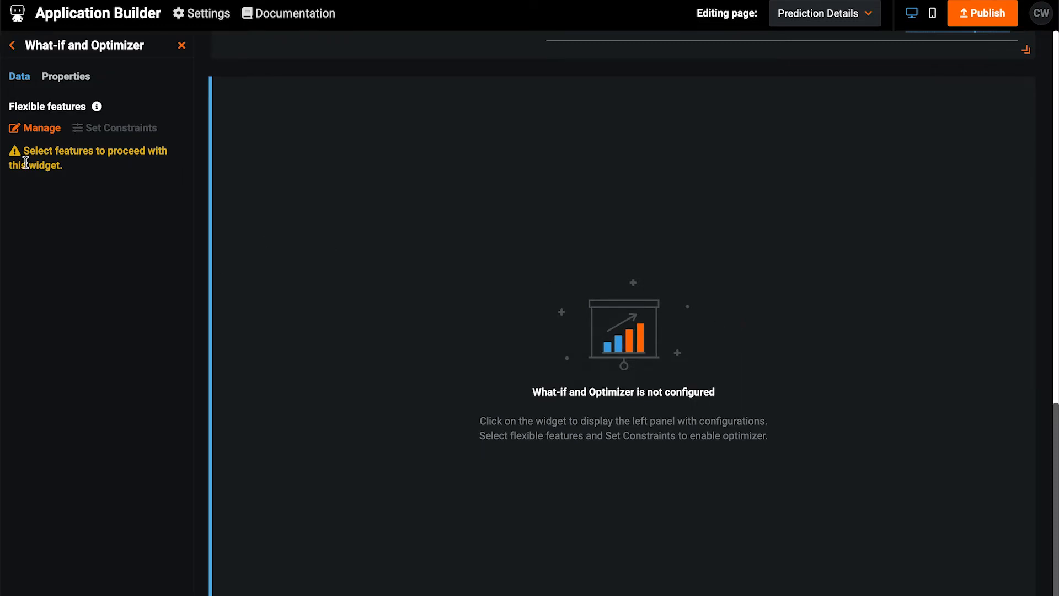
left_click(42, 129)
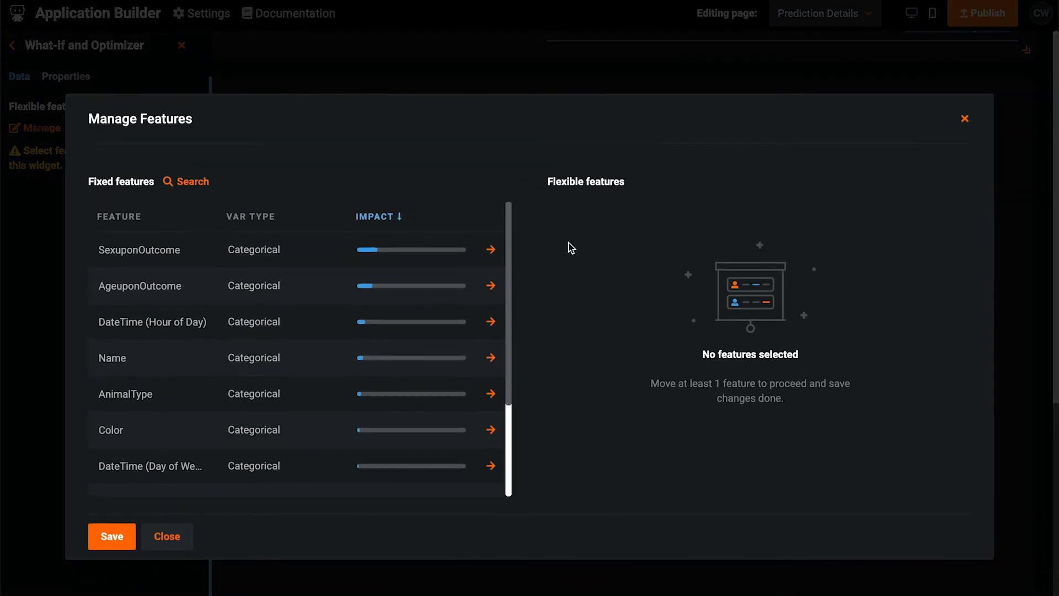
left_click(490, 251)
left_click(491, 250)
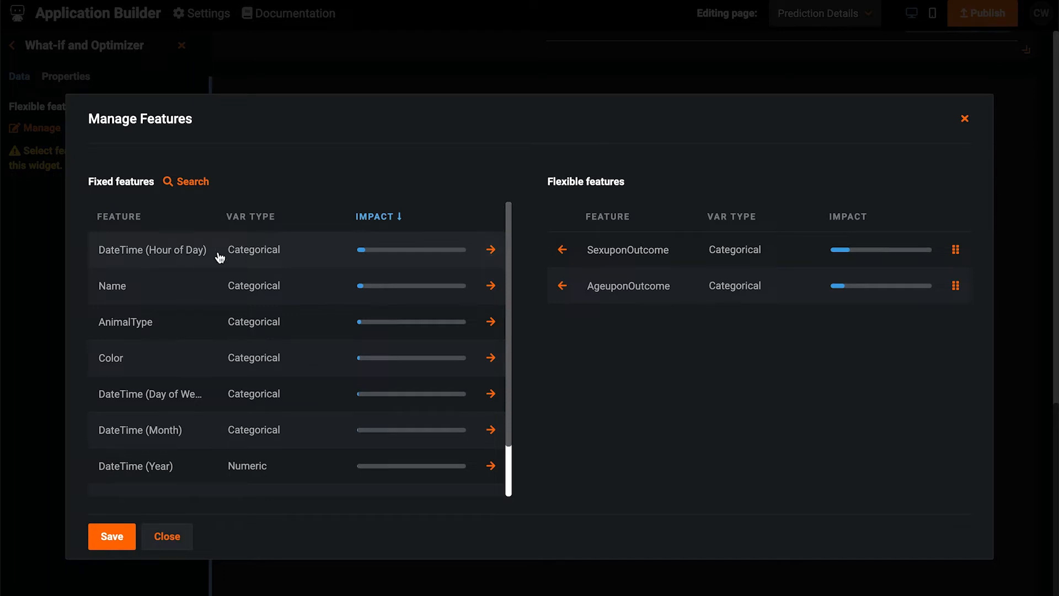
left_click(491, 251)
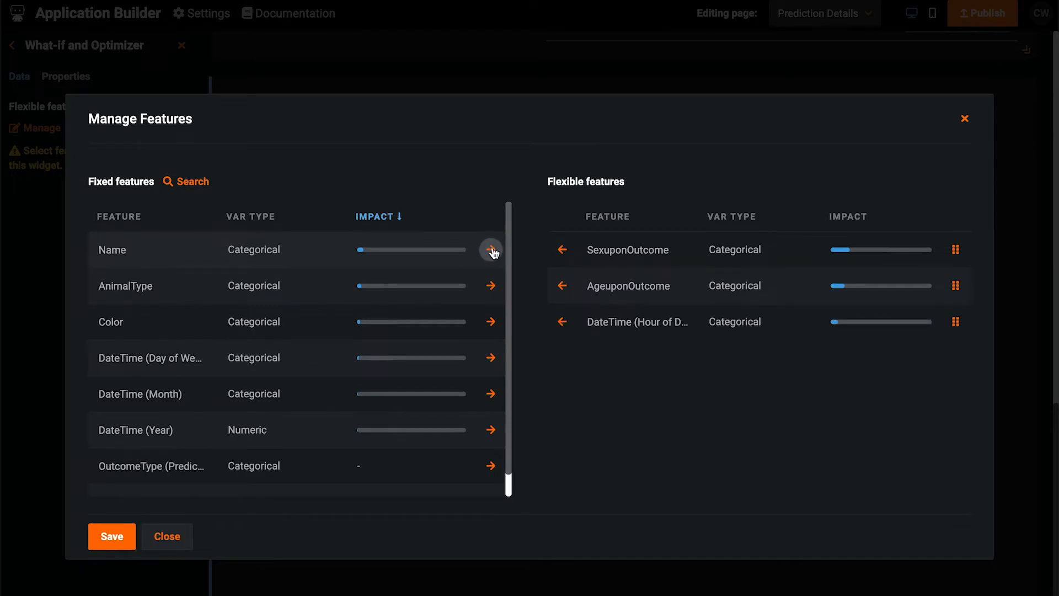
left_click(490, 286)
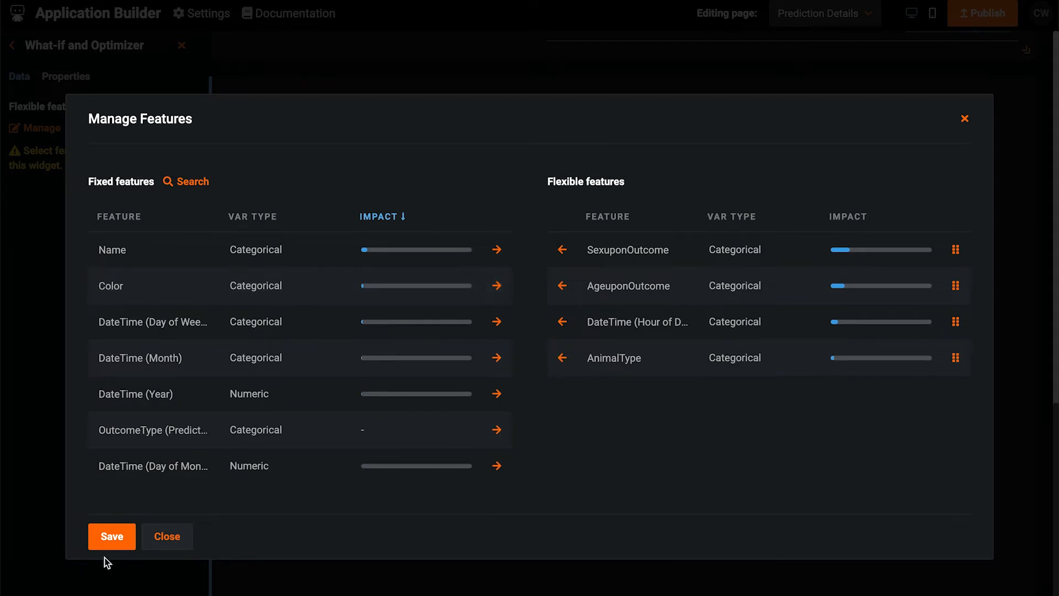
left_click(114, 538)
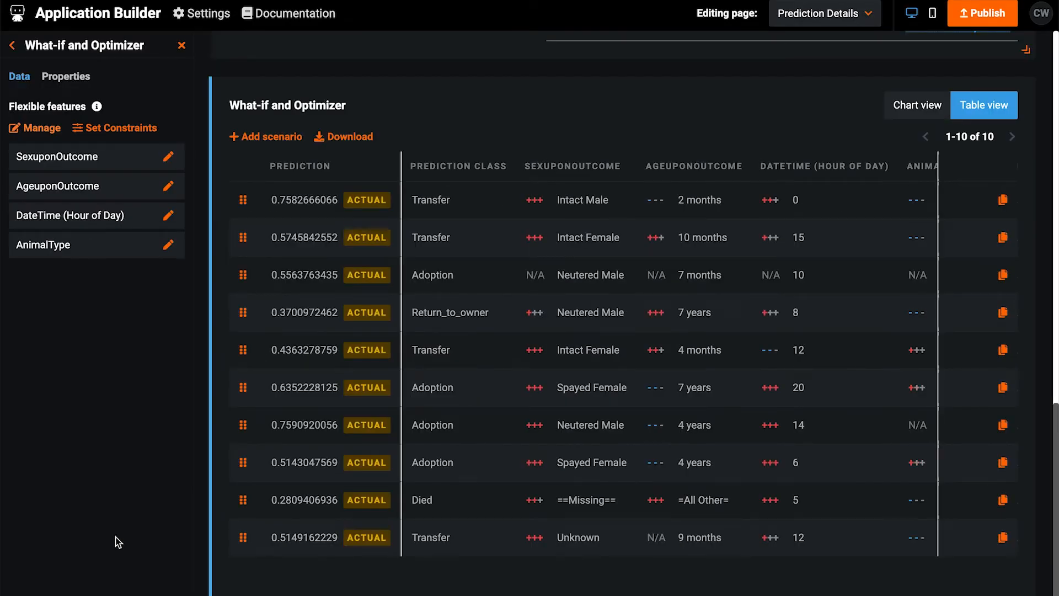
- Enable the widget's scenario optimizer with Adoption as its target and limit the available views to Table
left_click(74, 81)
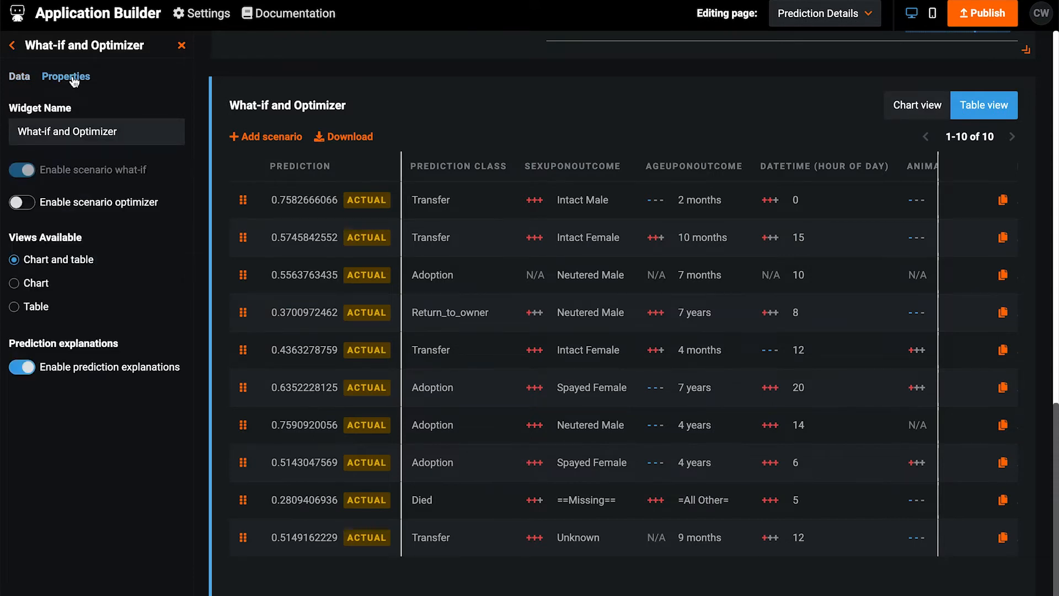
left_click(22, 202)
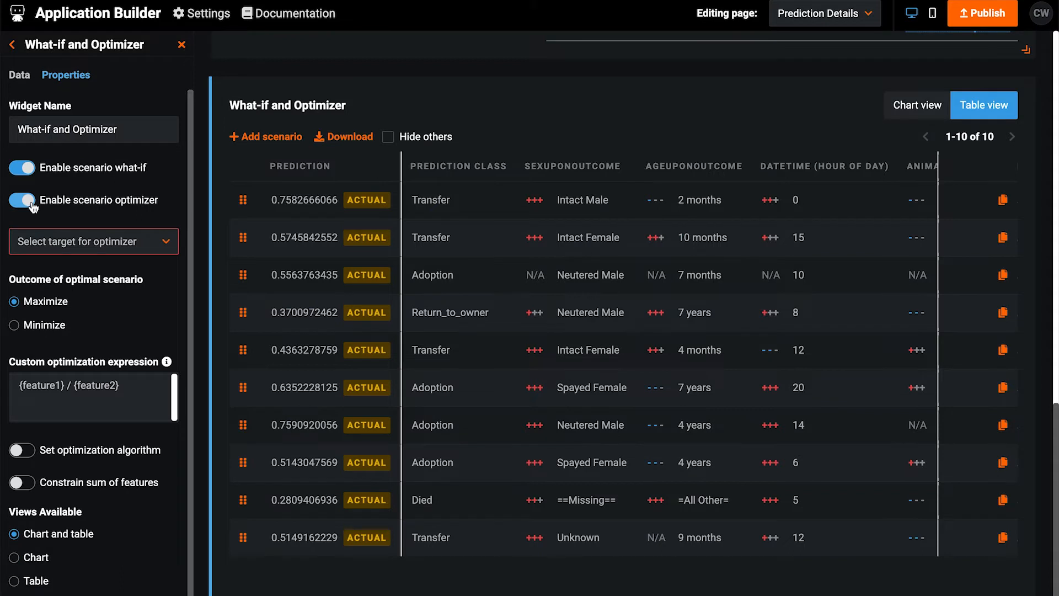
left_click(143, 245)
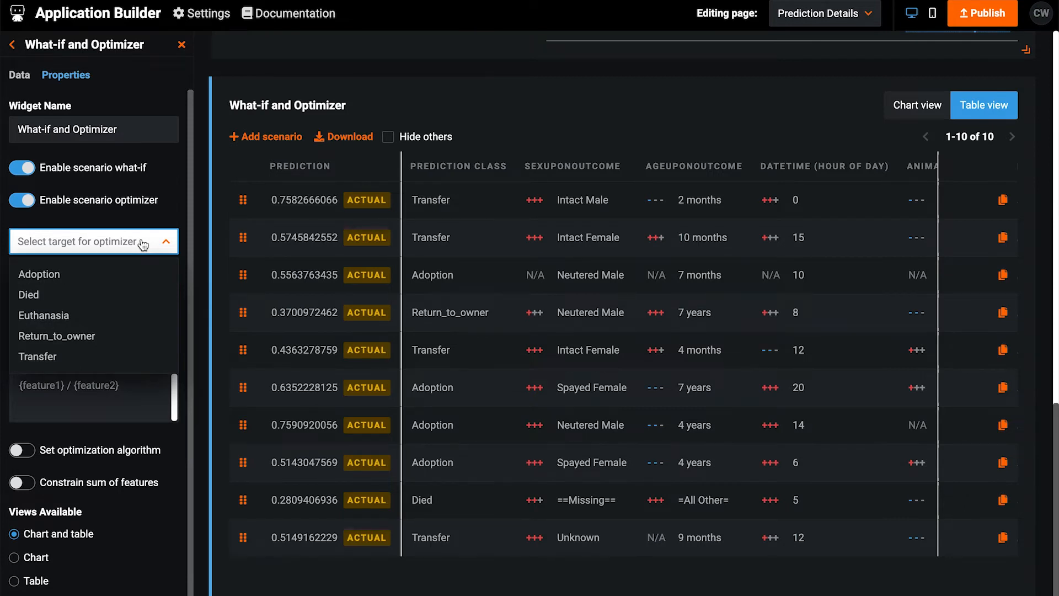
left_click(105, 274)
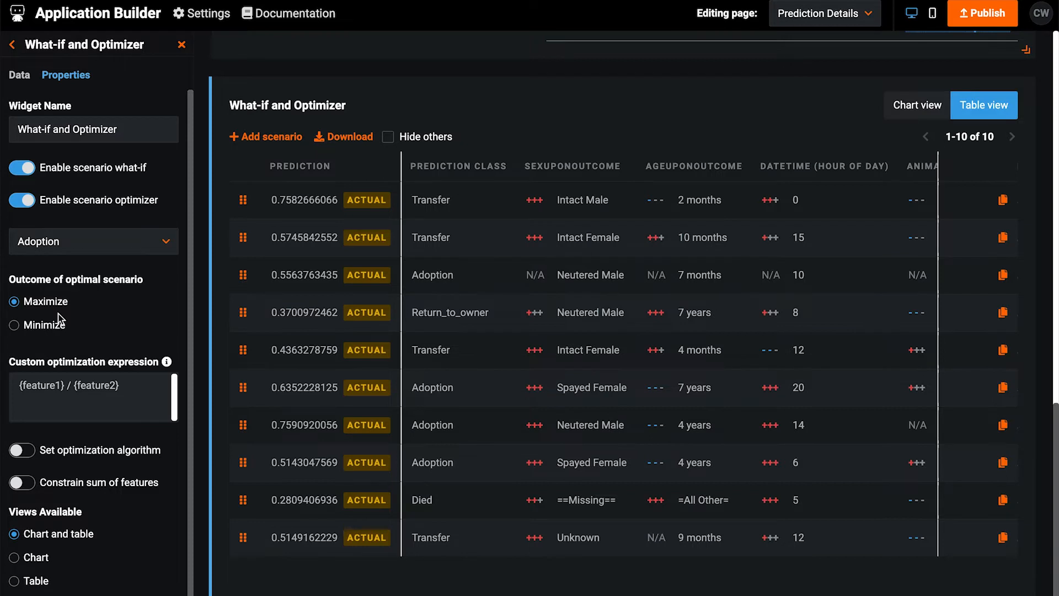
scroll(60, 319, "down", 1)
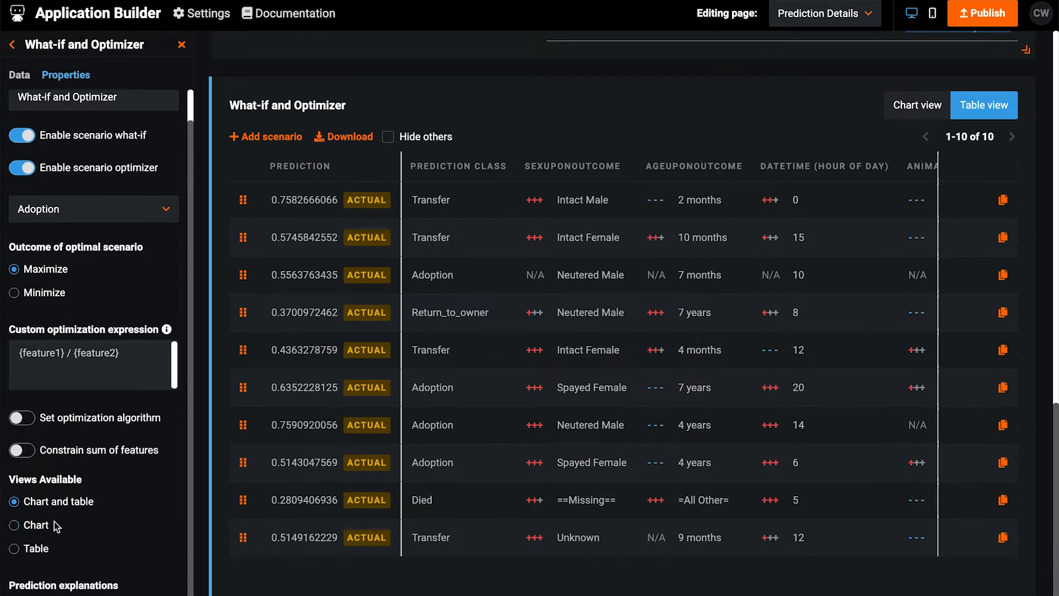
left_click(44, 553)
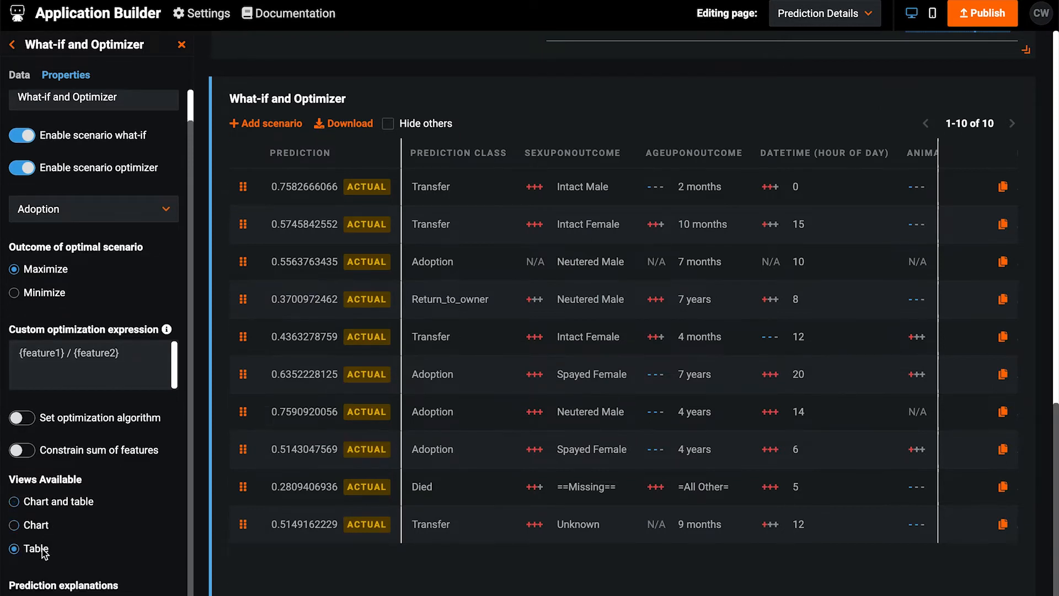
- Publish the Prediction Details changes and go to the app
mouse_move(812, 335)
left_click(985, 22)
left_click(985, 22)
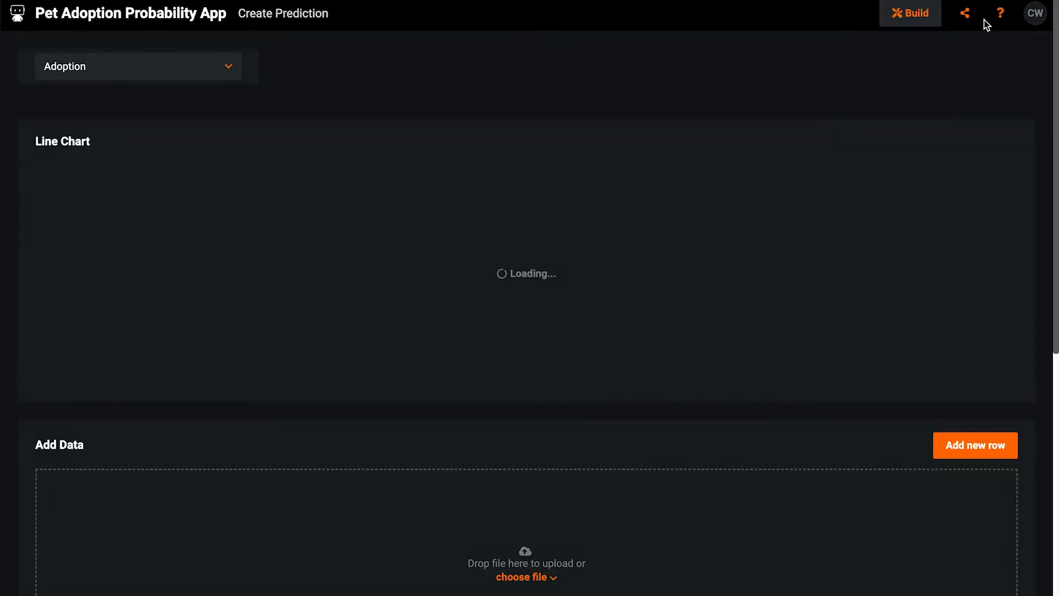
- Open the details of the 4-month-old neutered male cat's row and examine its prediction explanations and What-if and Optimizer scenarios
scroll(535, 369, "down", 8)
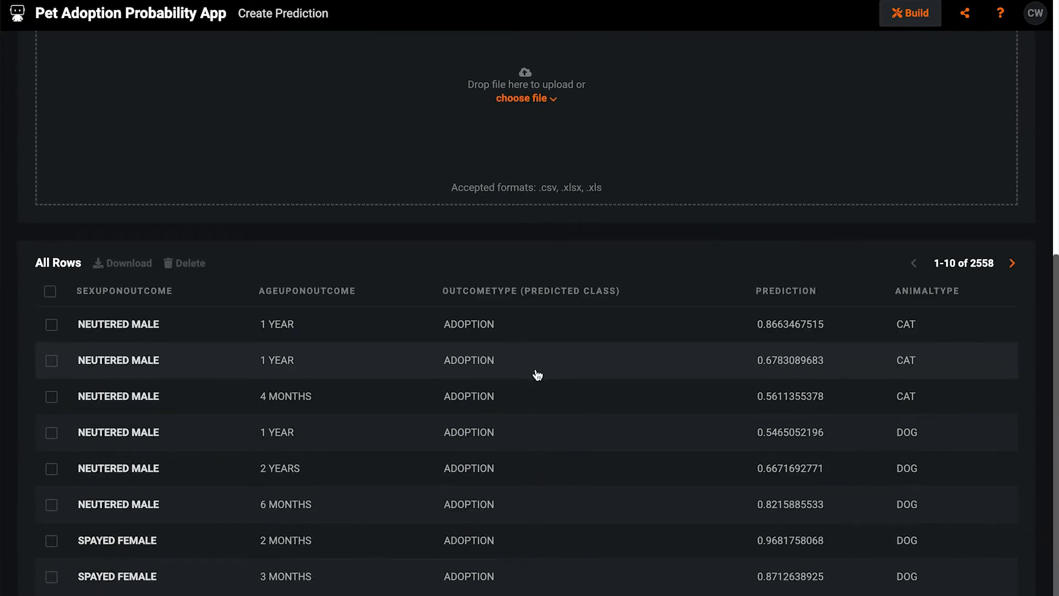
scroll(535, 375, "down", 1)
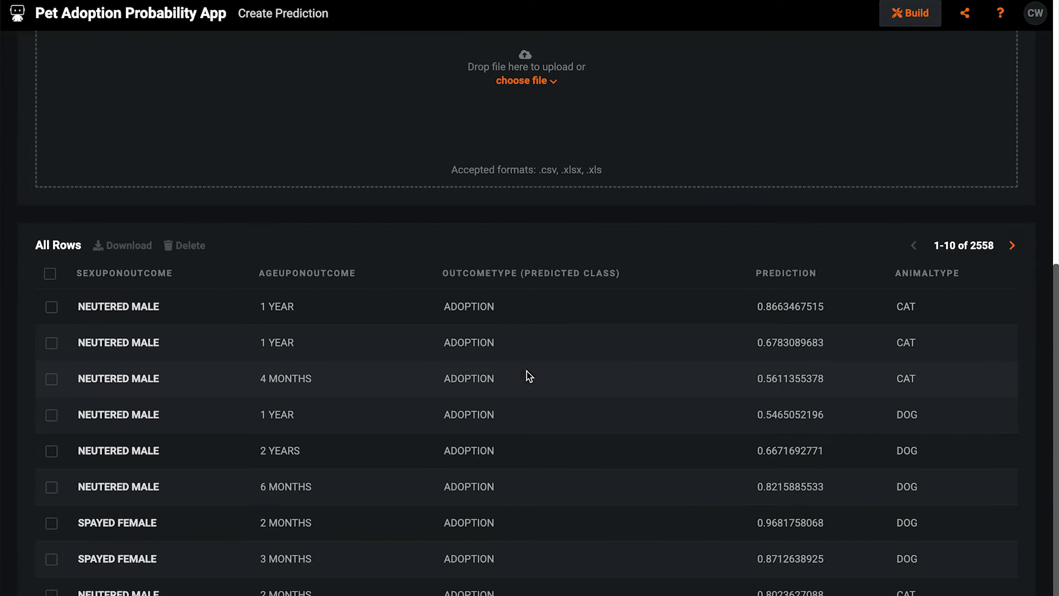
left_click(527, 376)
scroll(526, 374, "down", 7)
scroll(527, 370, "down", 2)
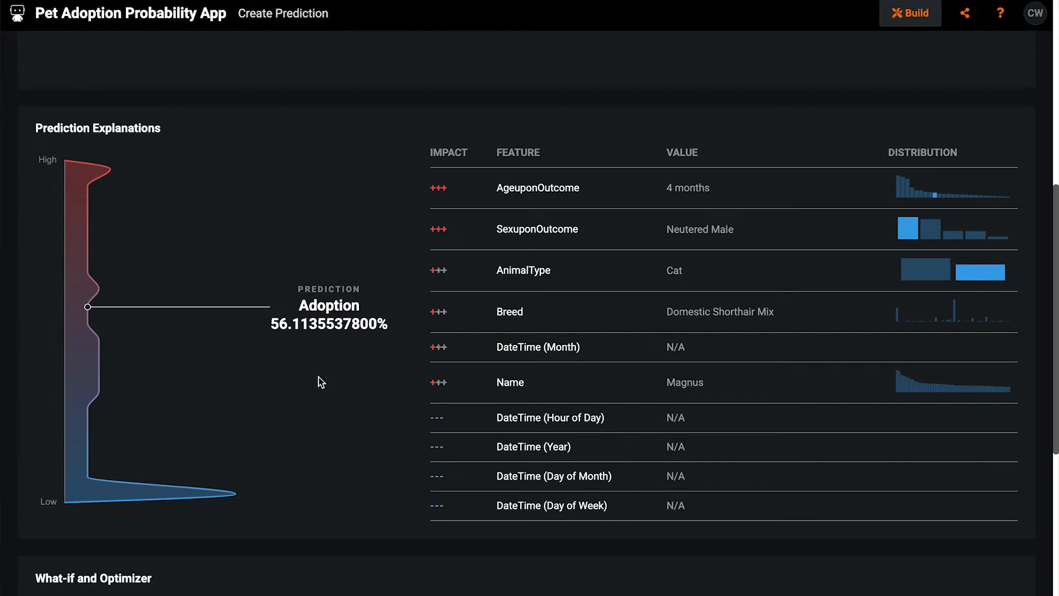
scroll(319, 377, "down", 7)
scroll(319, 382, "down", 1)
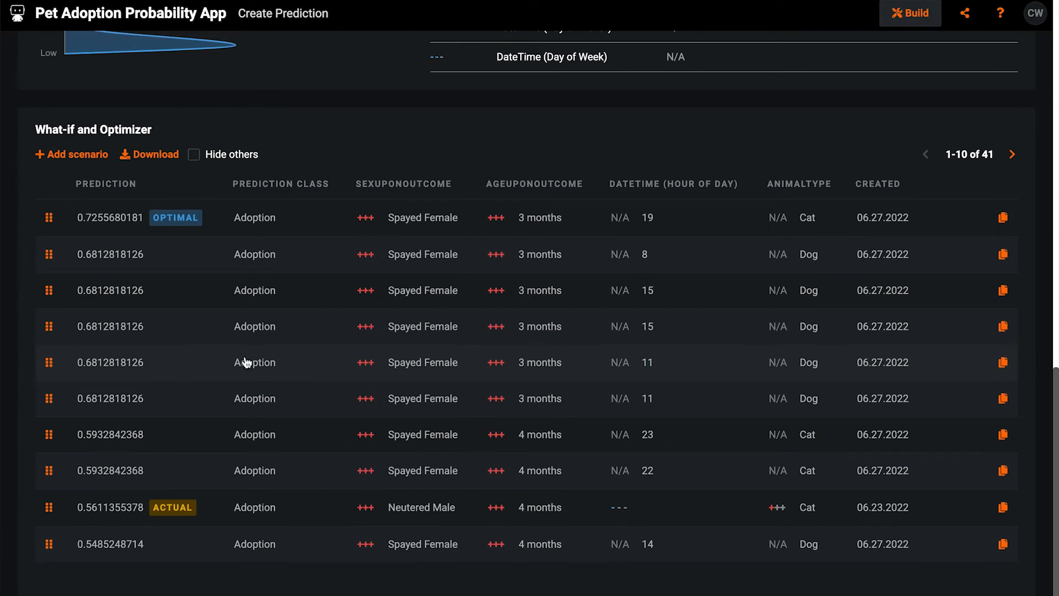
scroll(245, 361, "up", 7)
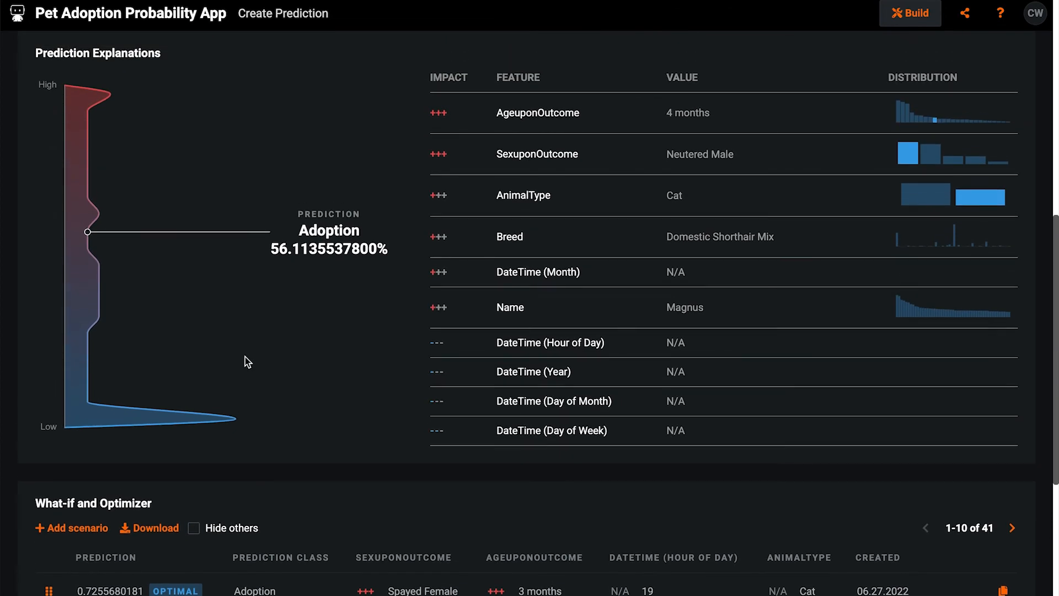
scroll(709, 162, "down", 2)
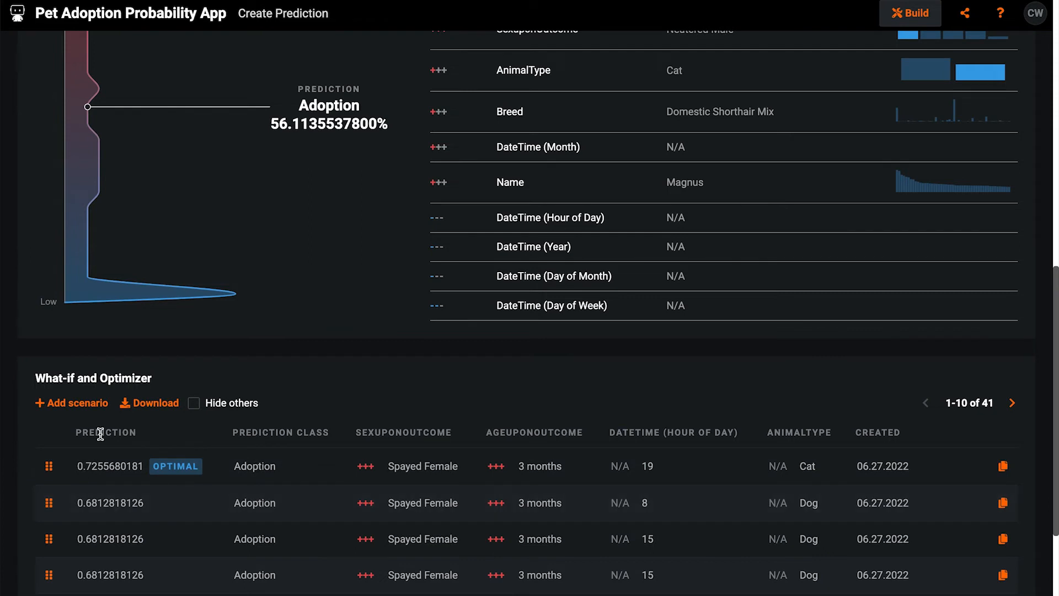
scroll(99, 430, "down", 2)
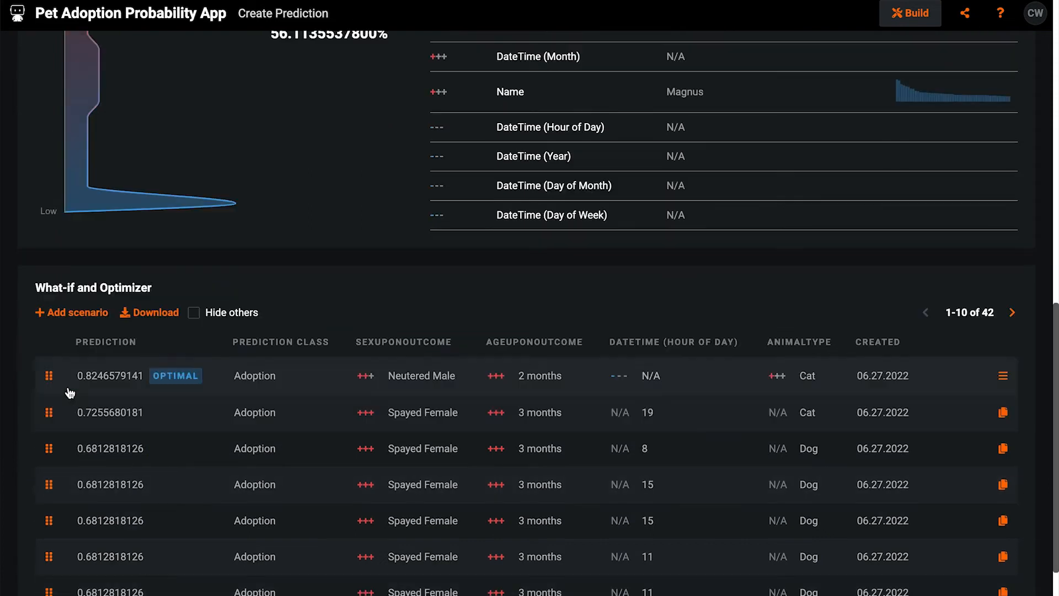
- Add a what-if scenario for the neutered male cat with AgeuponOutcome 2 months and DateTime (Hour of Day) 0
left_click(88, 312)
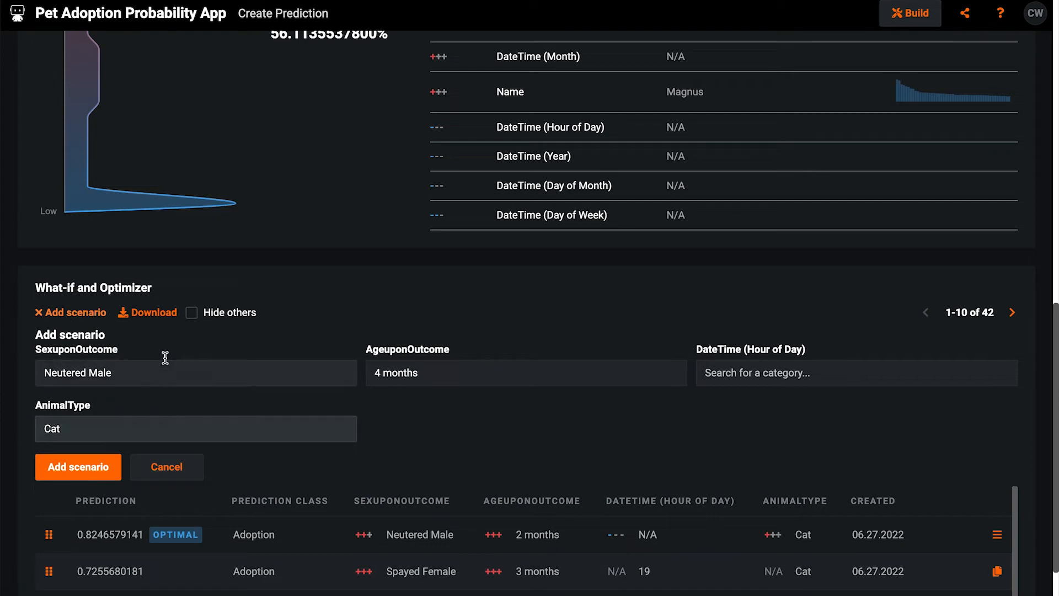
left_click(475, 372)
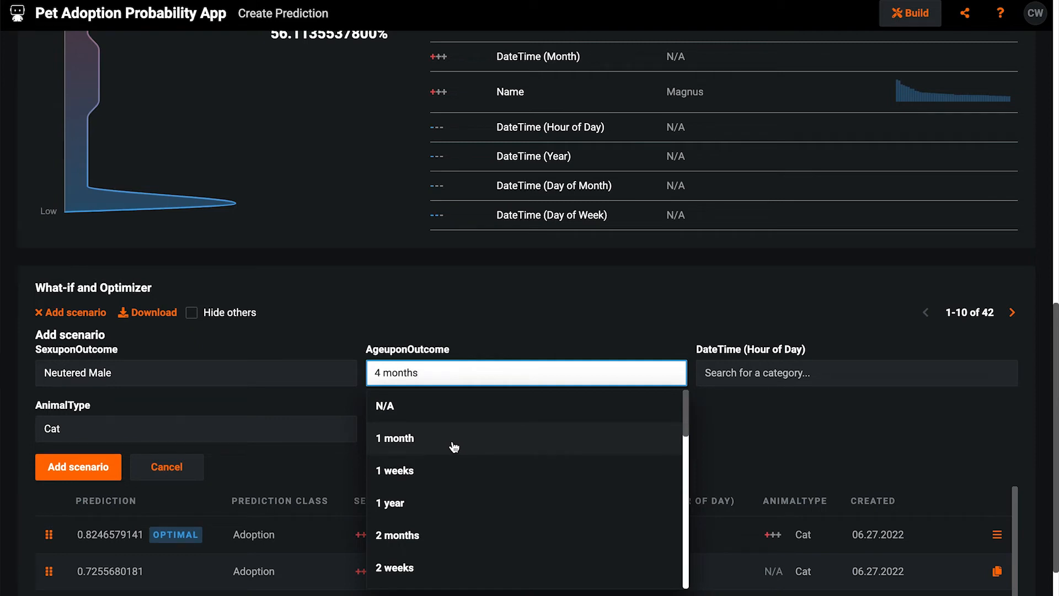
left_click(443, 541)
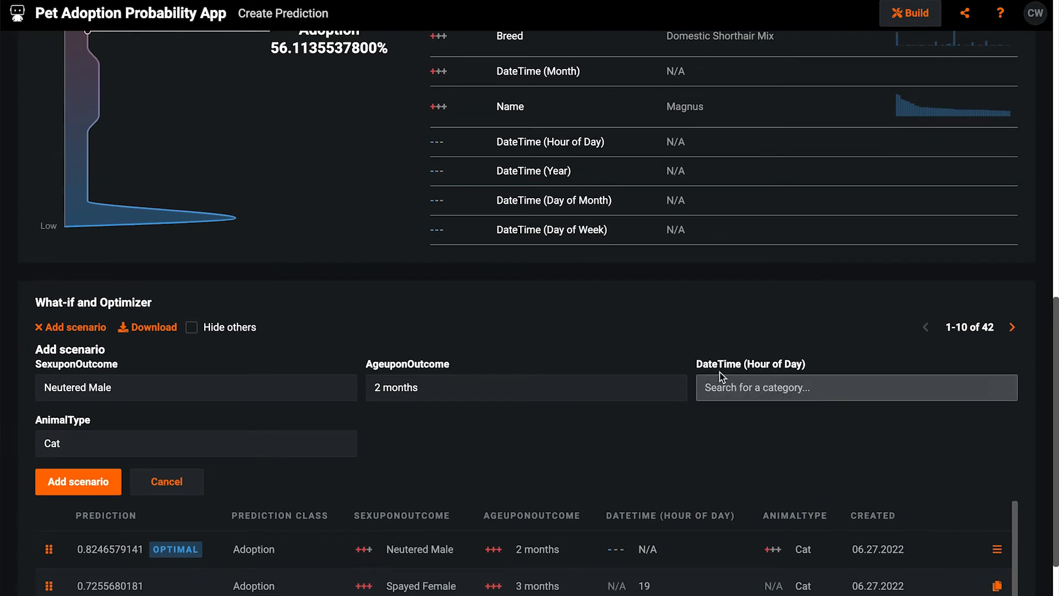
left_click(773, 383)
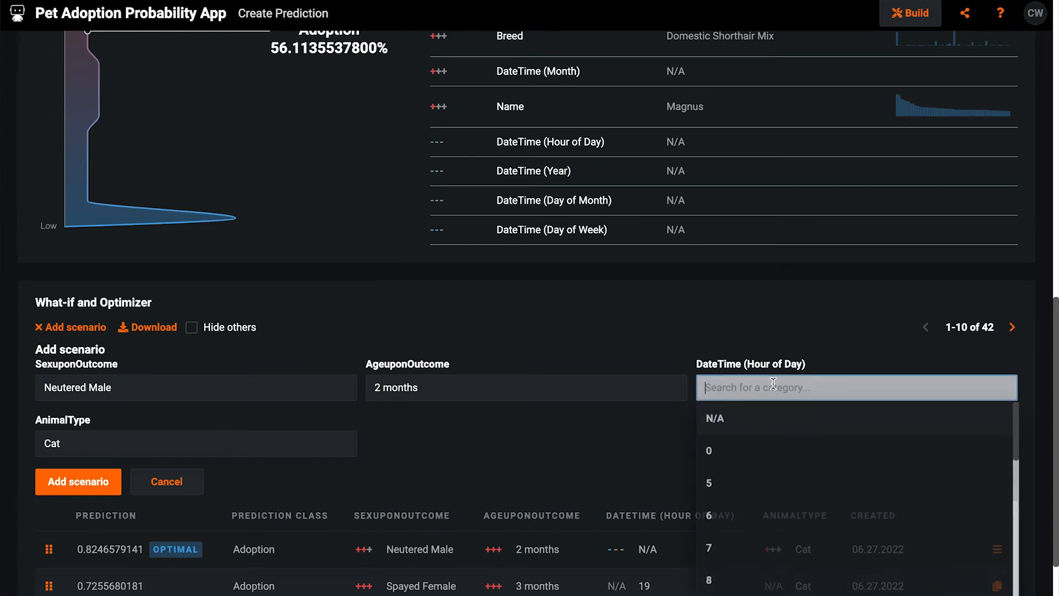
left_click(757, 458)
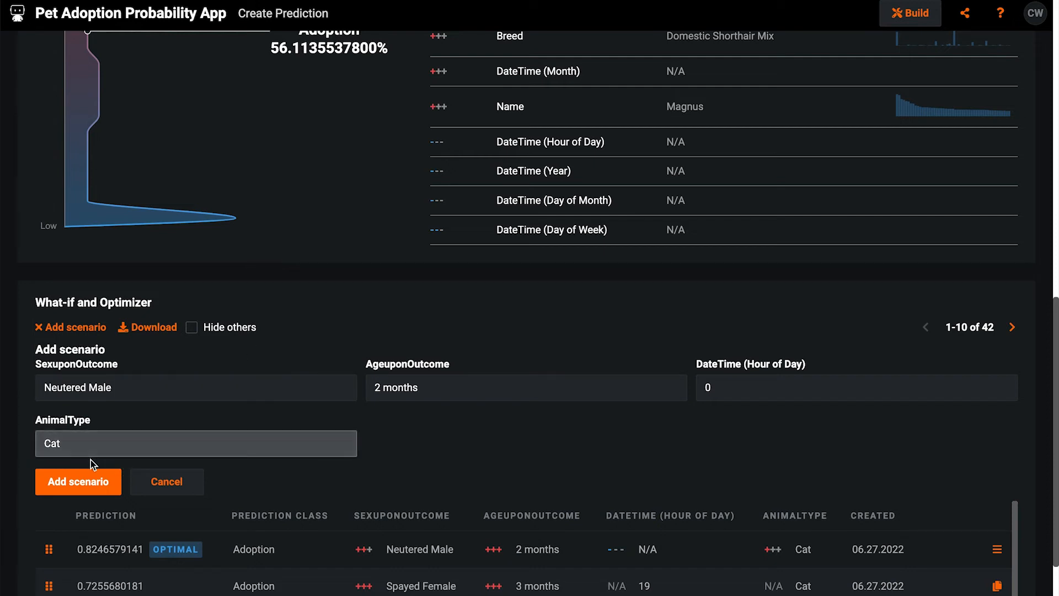
left_click(91, 483)
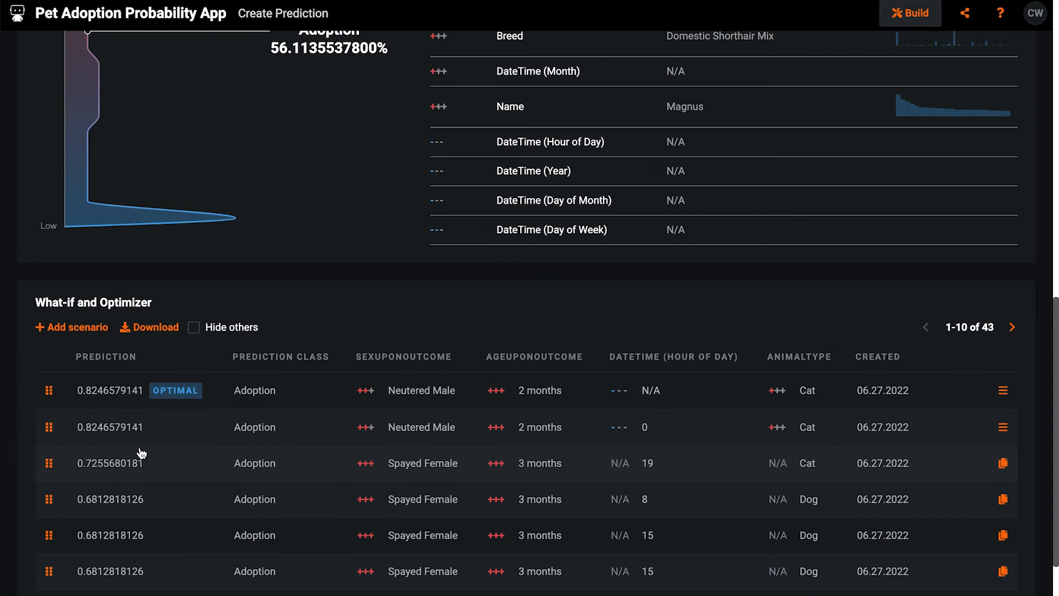
- Hide the other scenarios and expand the scenario with hour of day 0 to compare its explanations with the actual prediction
left_click(194, 328)
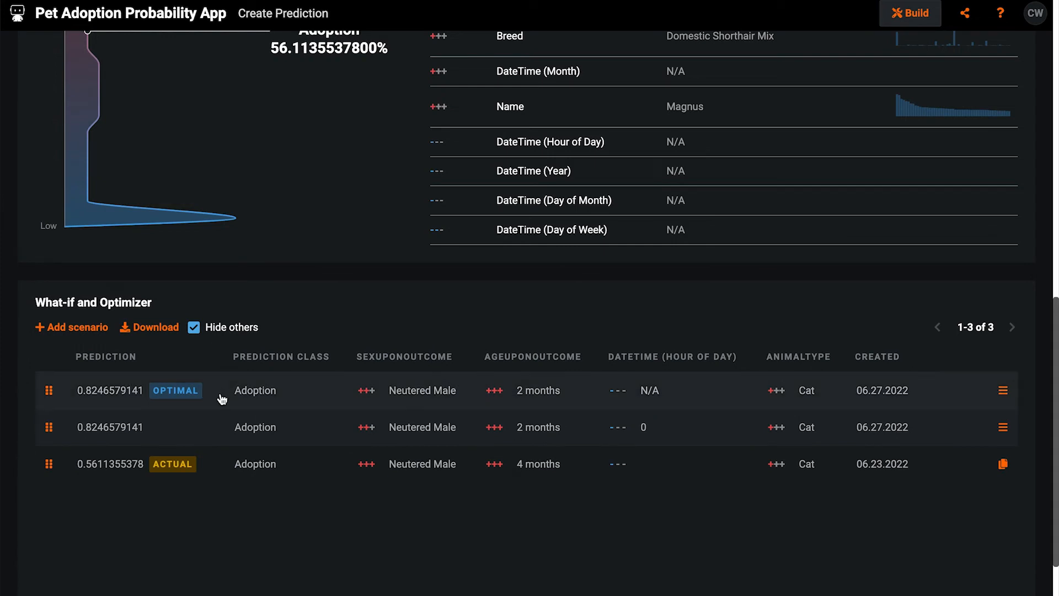
left_click(205, 428)
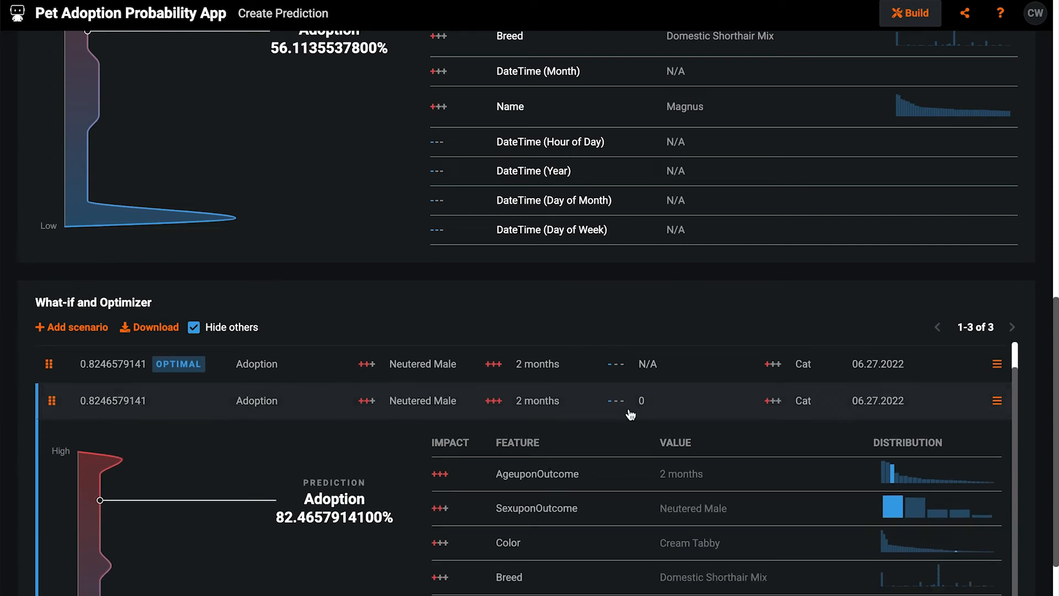
scroll(652, 414, "up", 1)
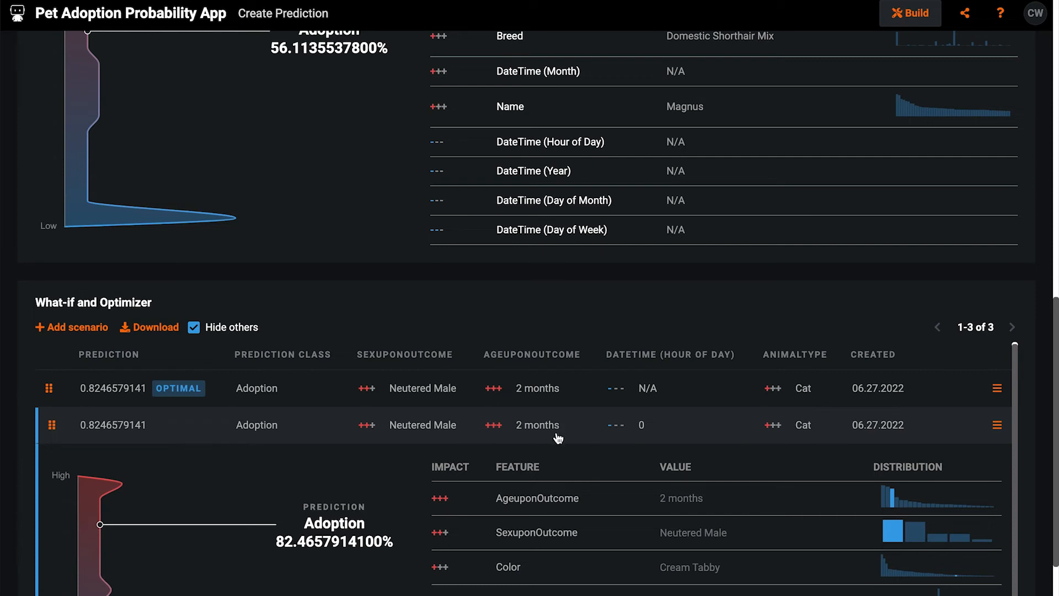
scroll(599, 298, "up", 3)
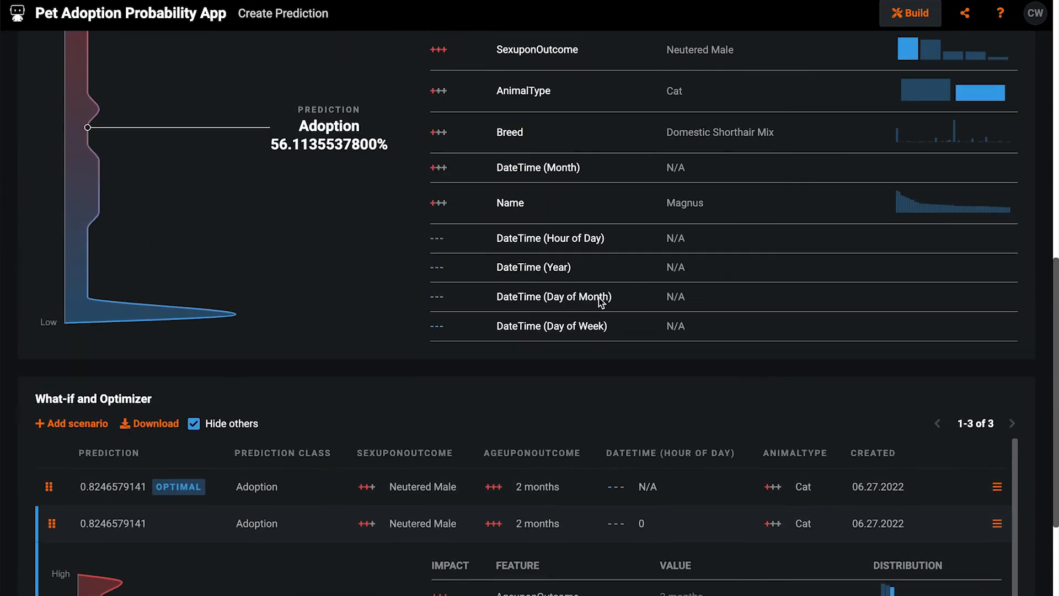
scroll(537, 307, "down", 5)
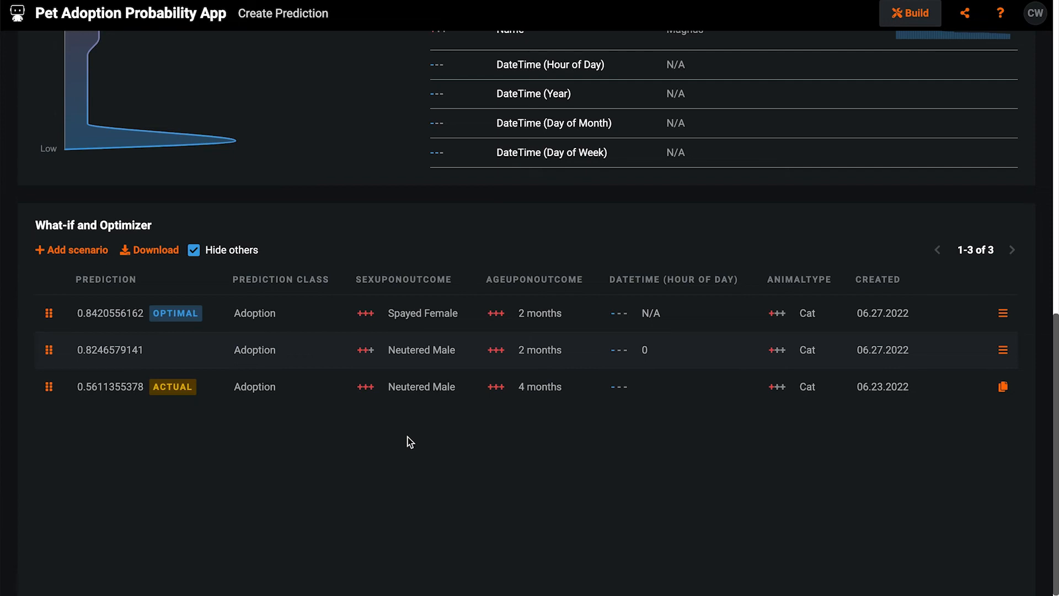
- Return to building the app, switch to editing the Home page and place a Line chart widget above Add Data
scroll(408, 437, "up", 4)
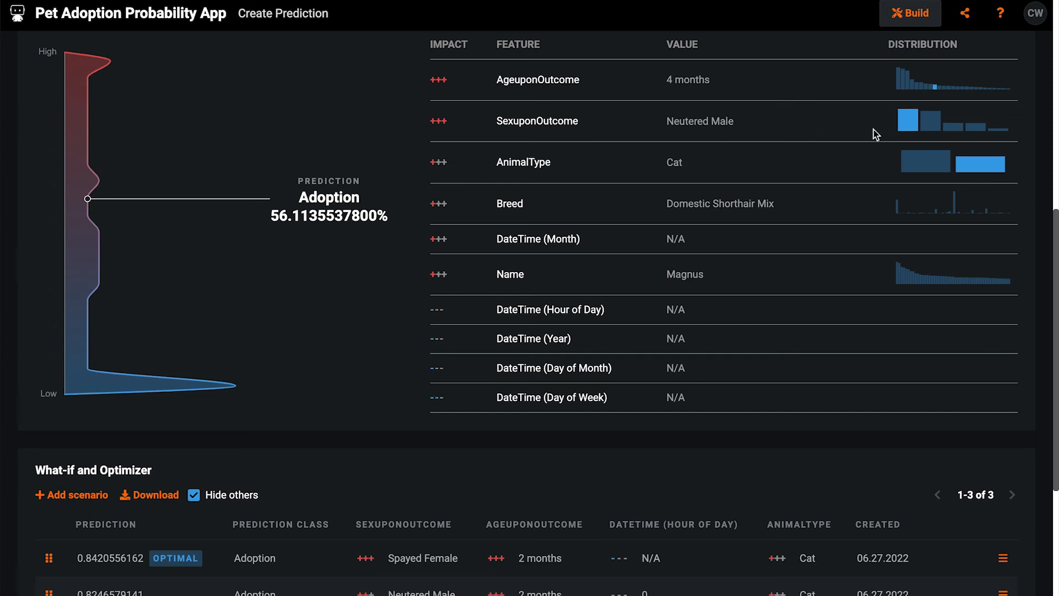
left_click(904, 19)
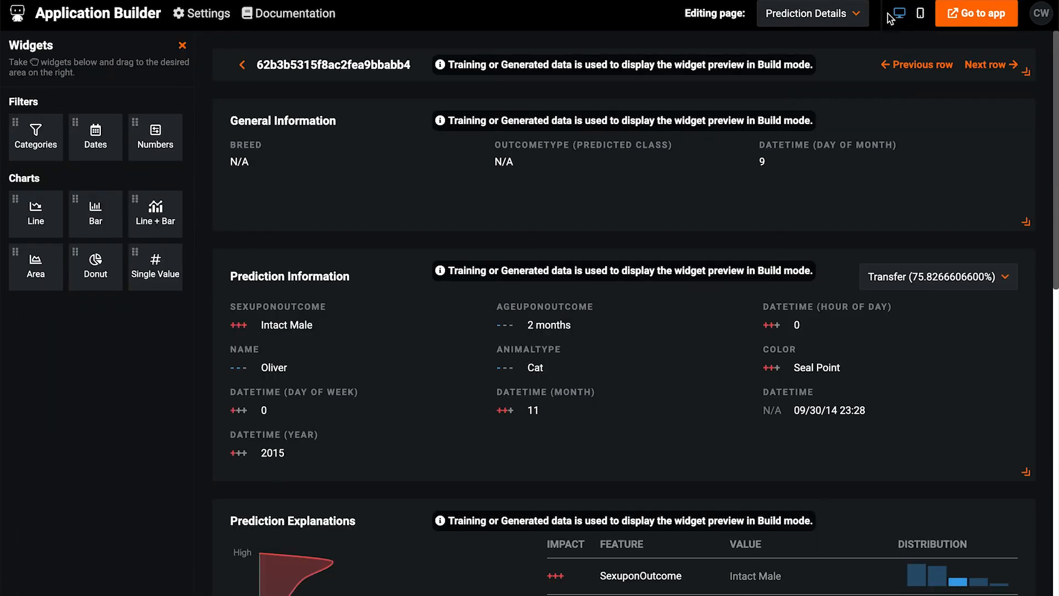
left_click(833, 16)
left_click(831, 46)
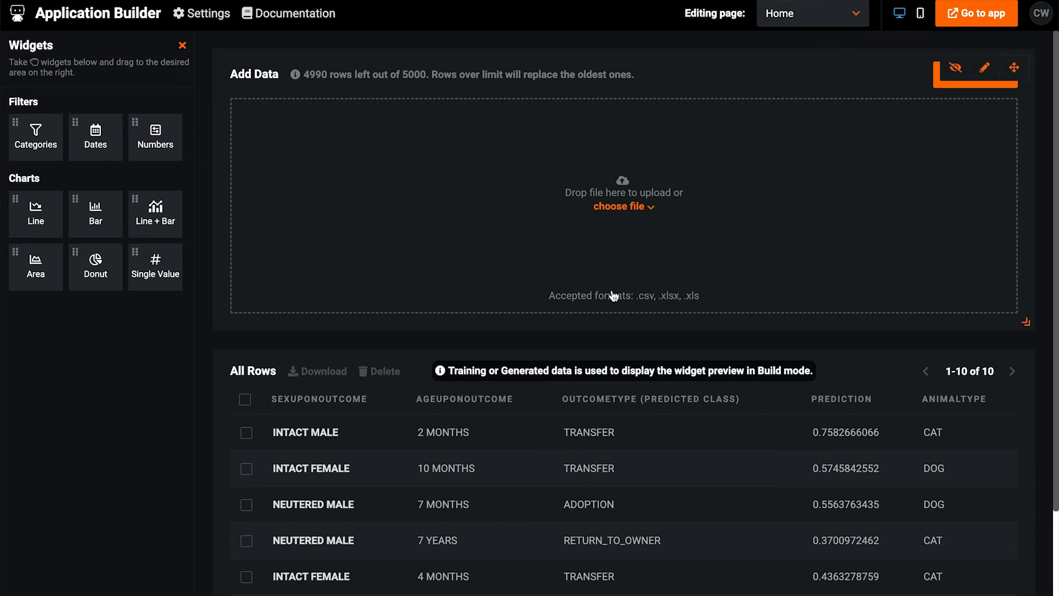
left_click_drag(44, 222, 574, 224)
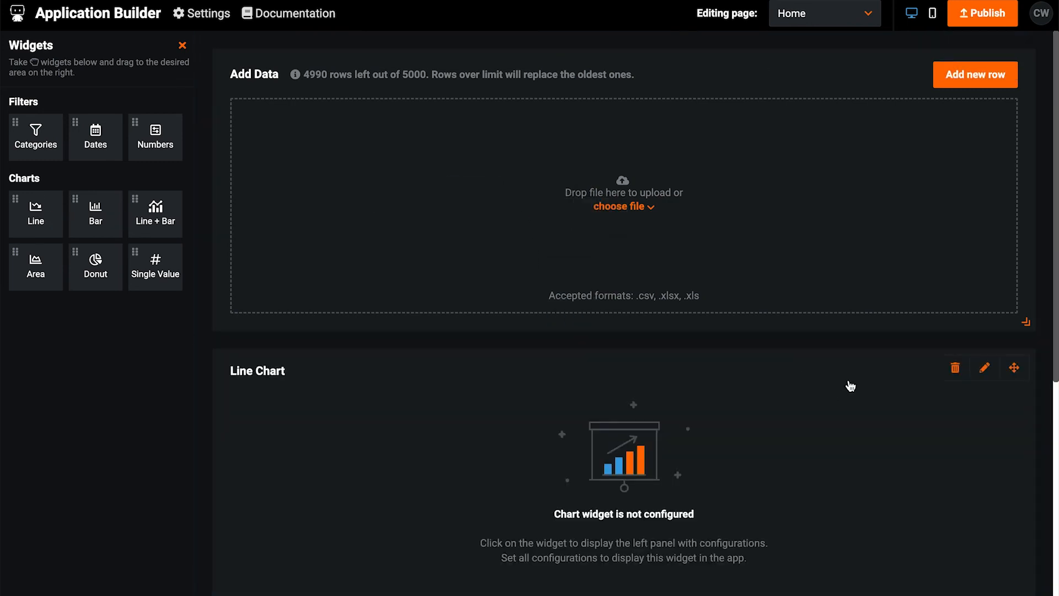
left_click_drag(1023, 372, 1012, 83)
- Configure the line chart with SexuponOutcome as the dimension and OutcomeType (Prediction) as the measure, and save the features
left_click(713, 130)
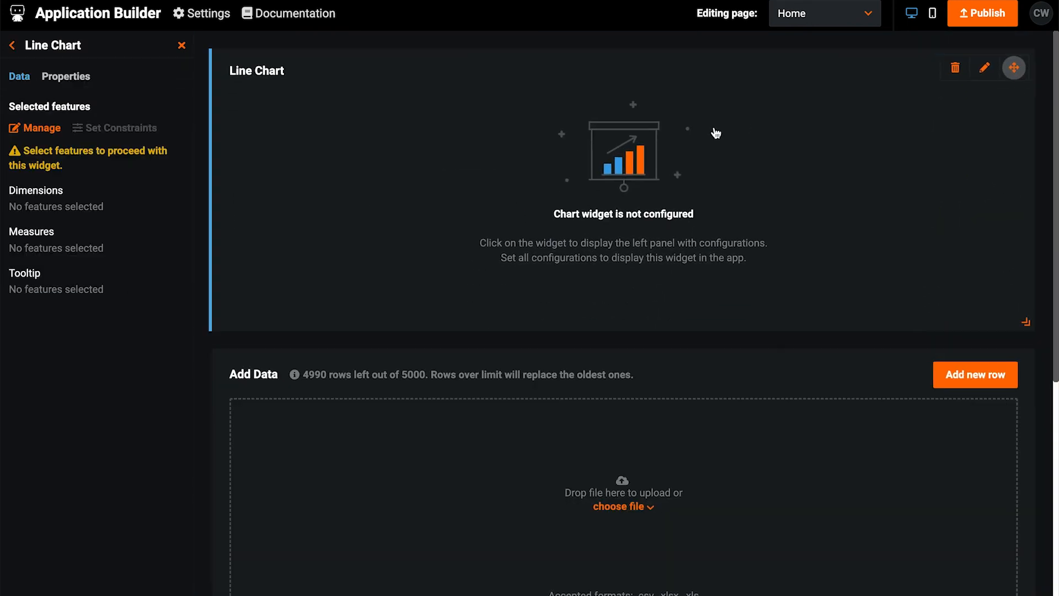
left_click(34, 128)
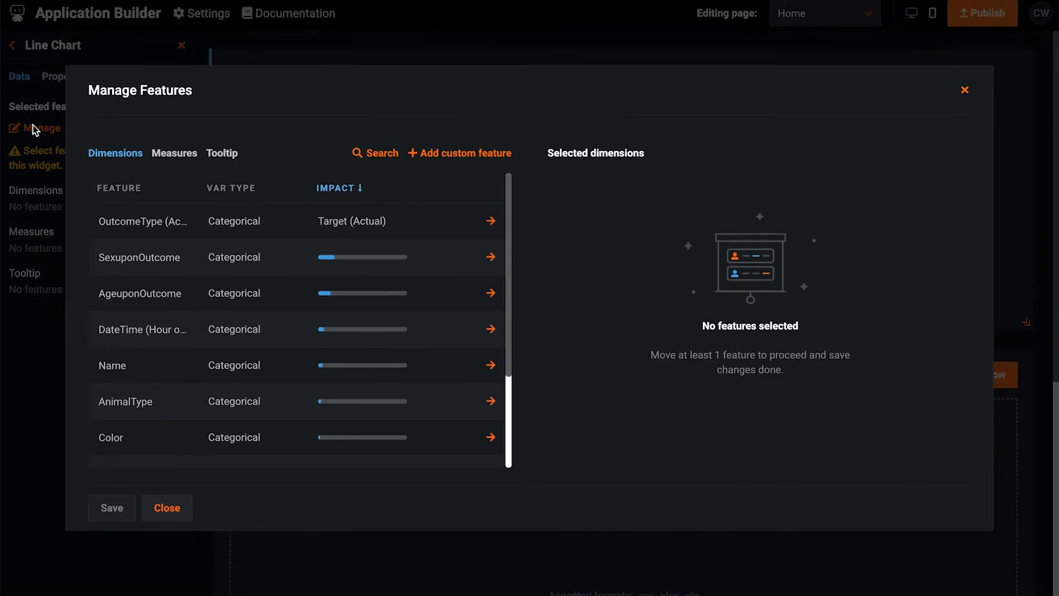
left_click(490, 285)
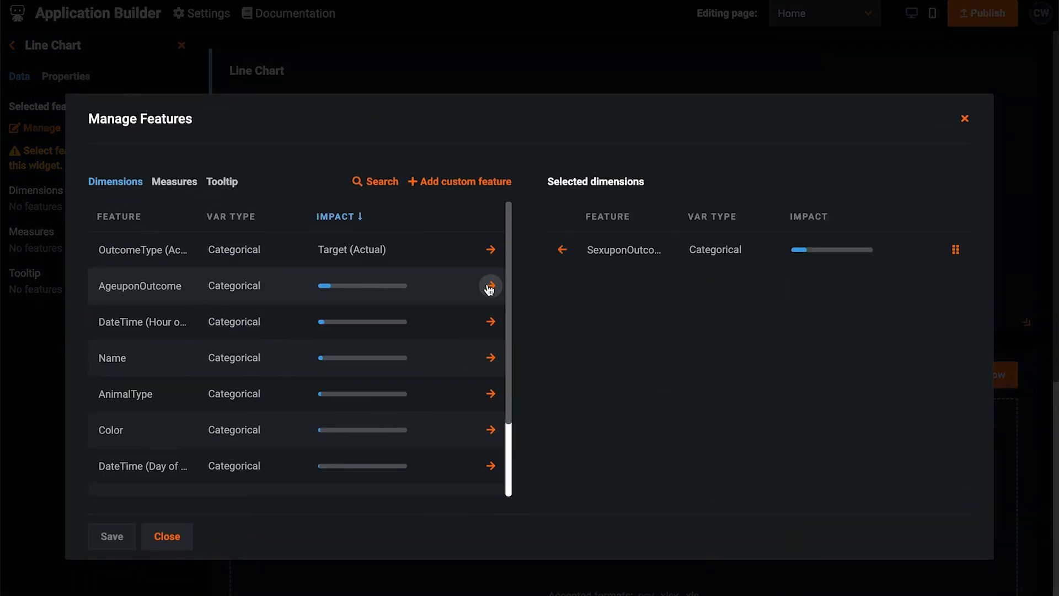
left_click(174, 186)
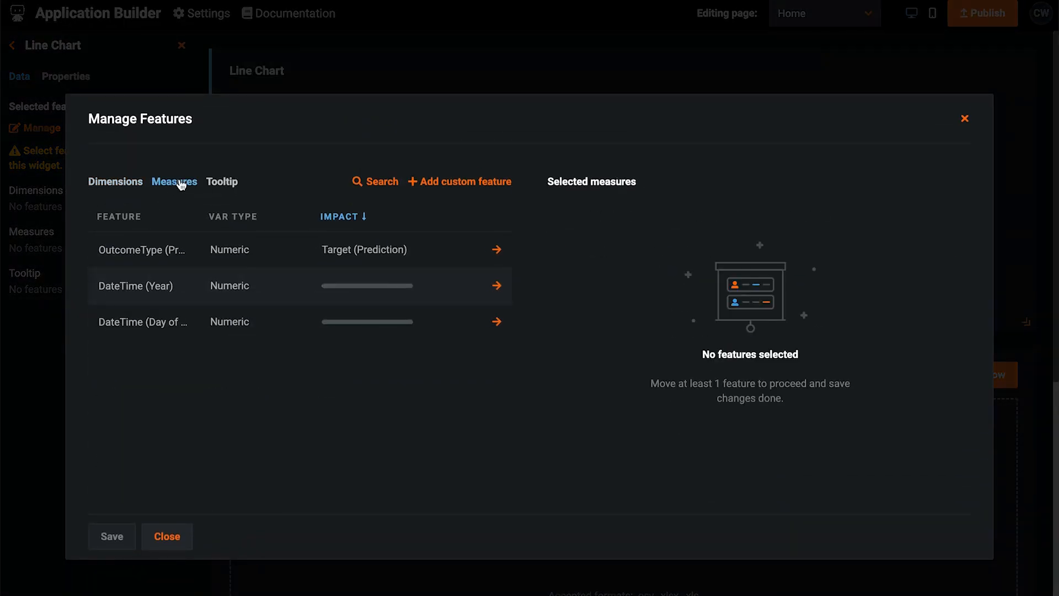
left_click(496, 249)
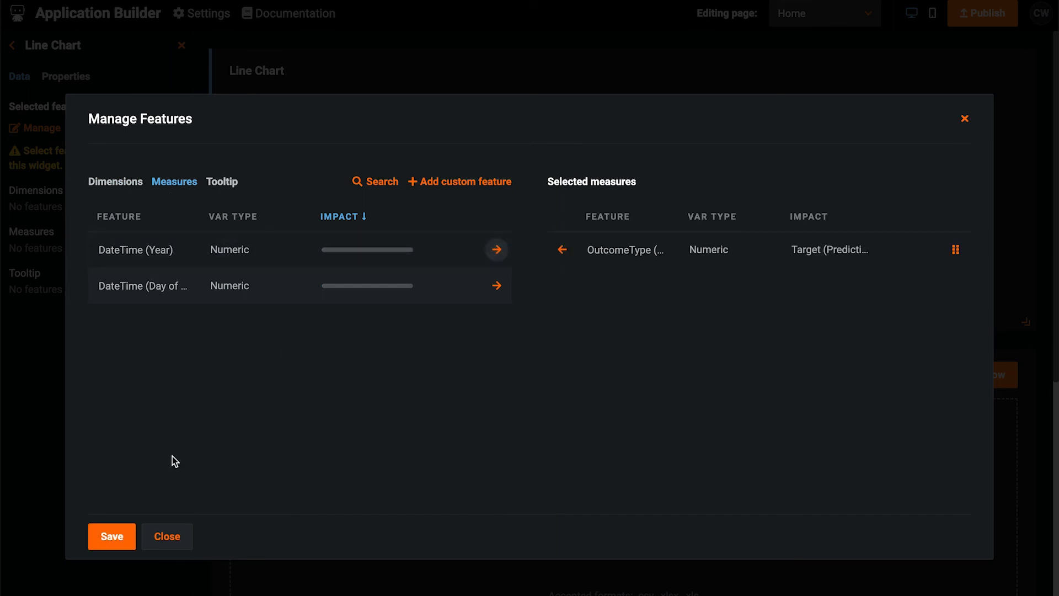
left_click(112, 536)
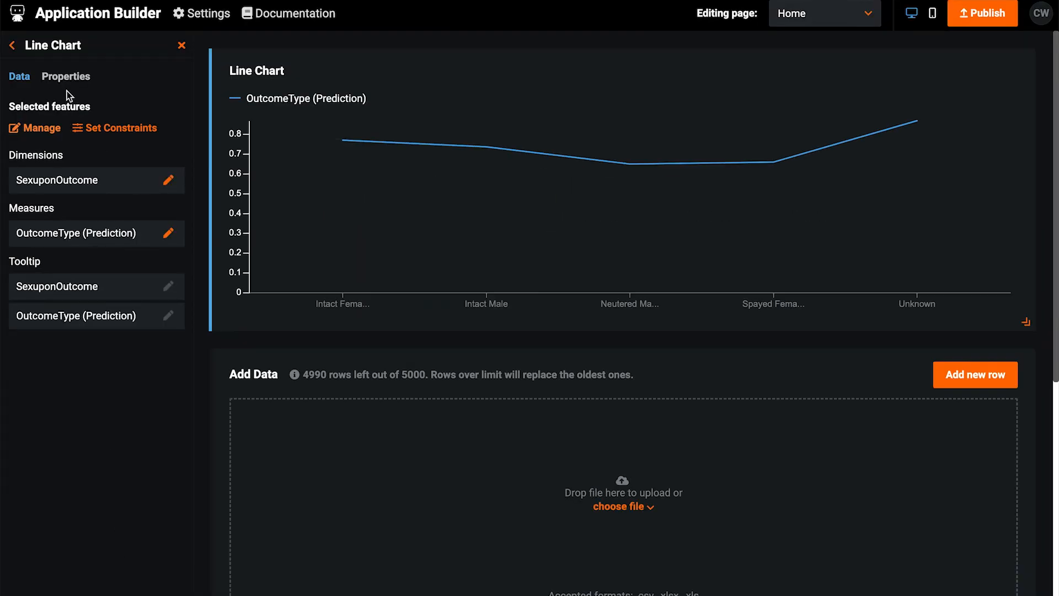
- Add a Categories filter widget above the line chart that filters by OutcomeType (Predicted Class)
left_click(21, 51)
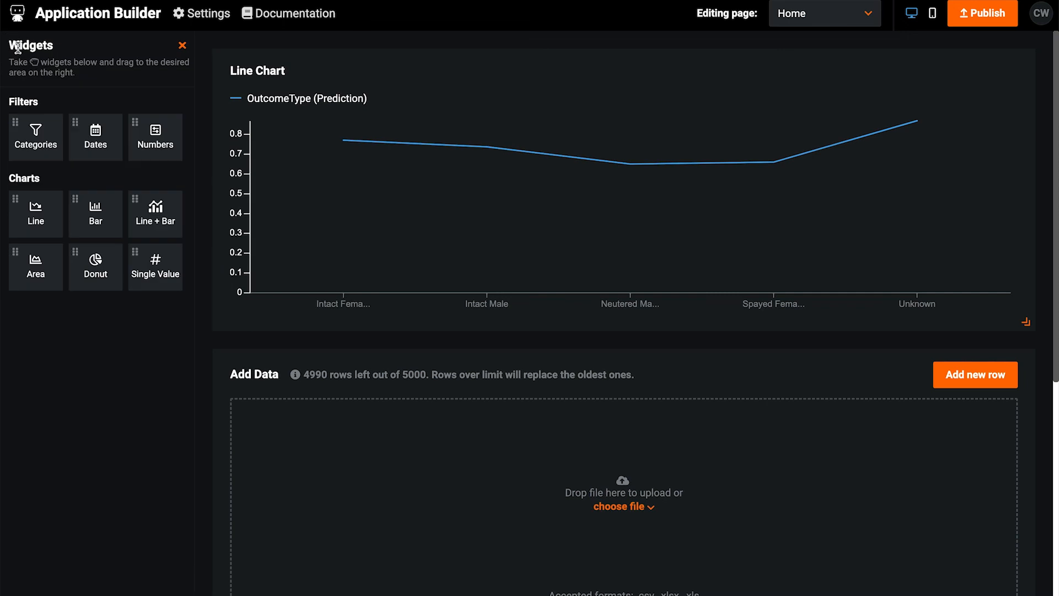
left_click_drag(40, 137, 236, 77)
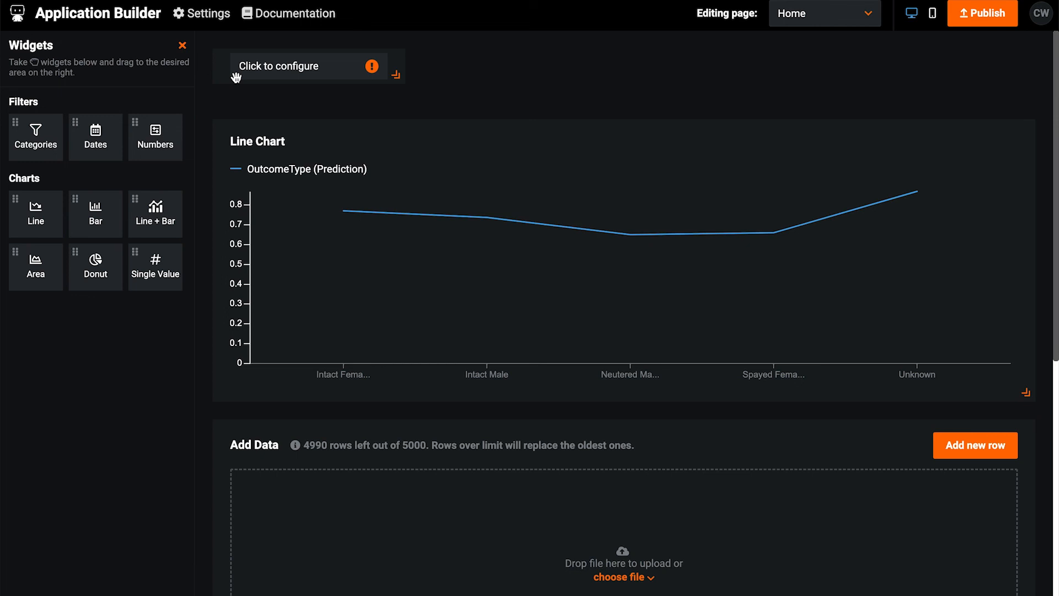
left_click(272, 78)
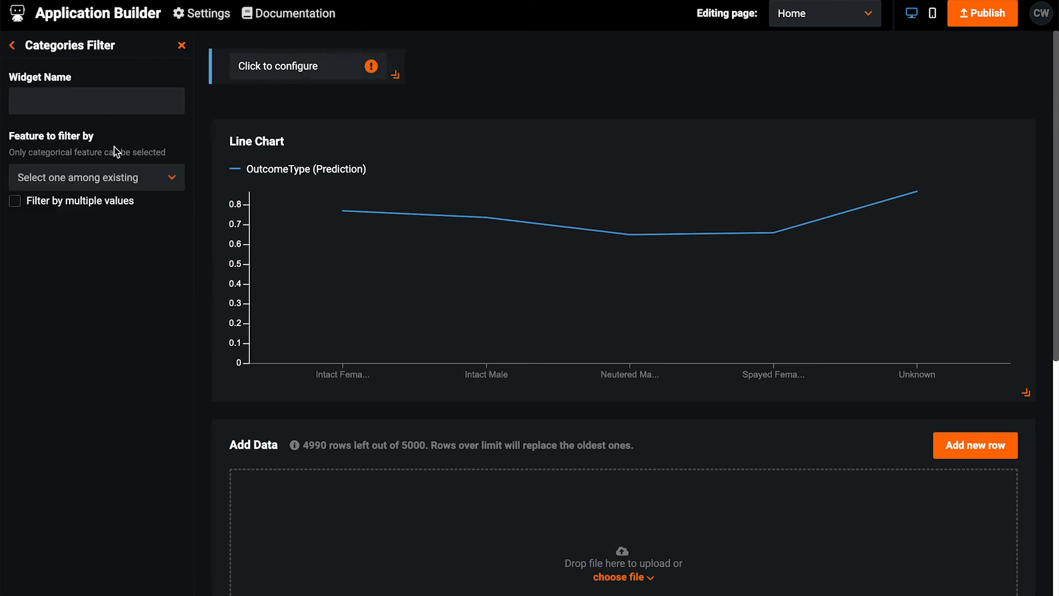
left_click(126, 178)
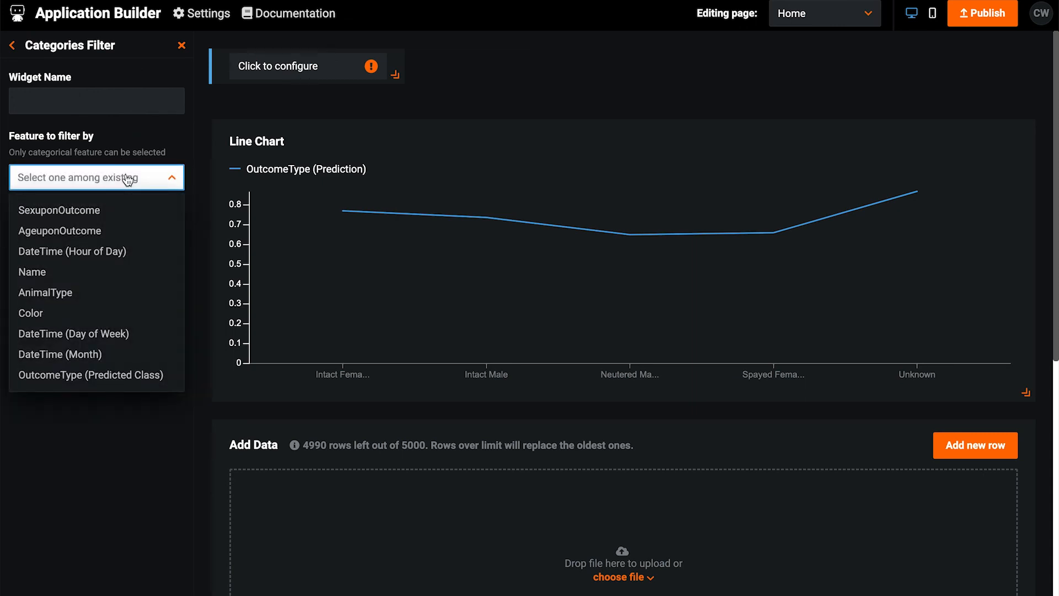
left_click(101, 376)
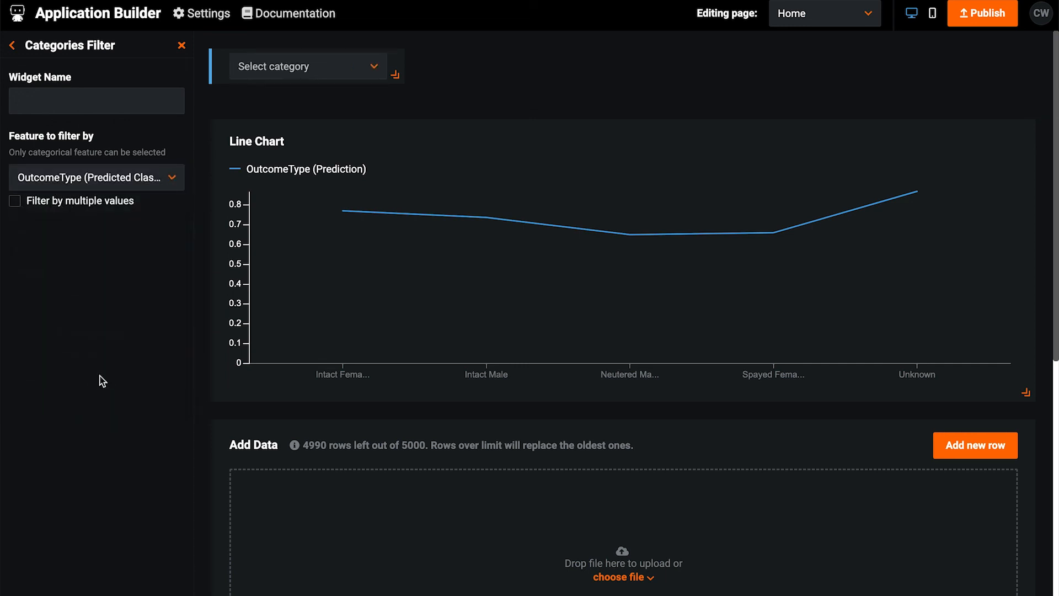
- Publish the Home page changes and, in the live app, filter the predicted class by Adoption
left_click(979, 26)
left_click(979, 27)
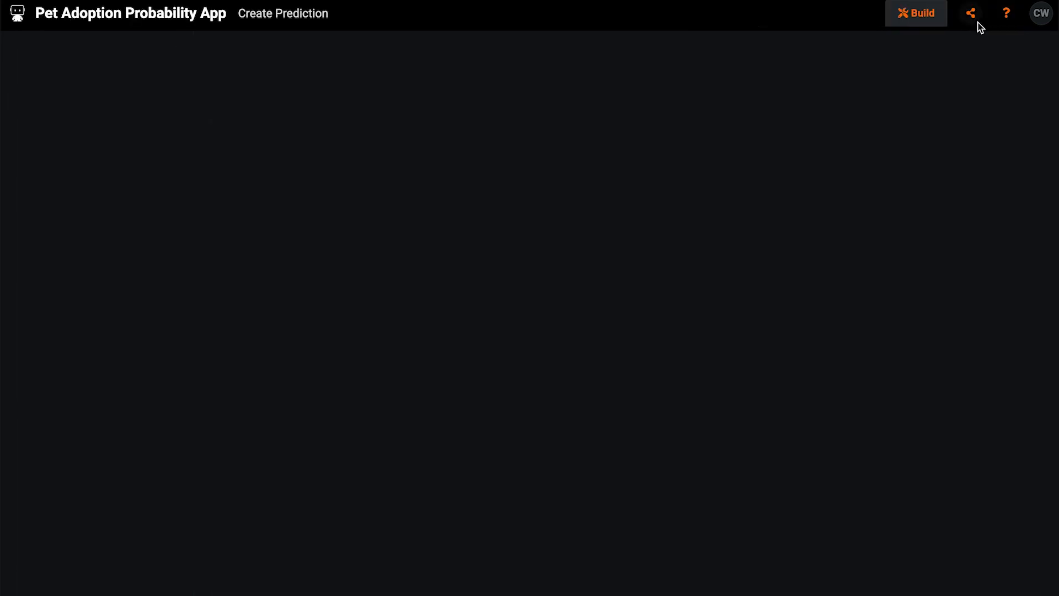
left_click(184, 75)
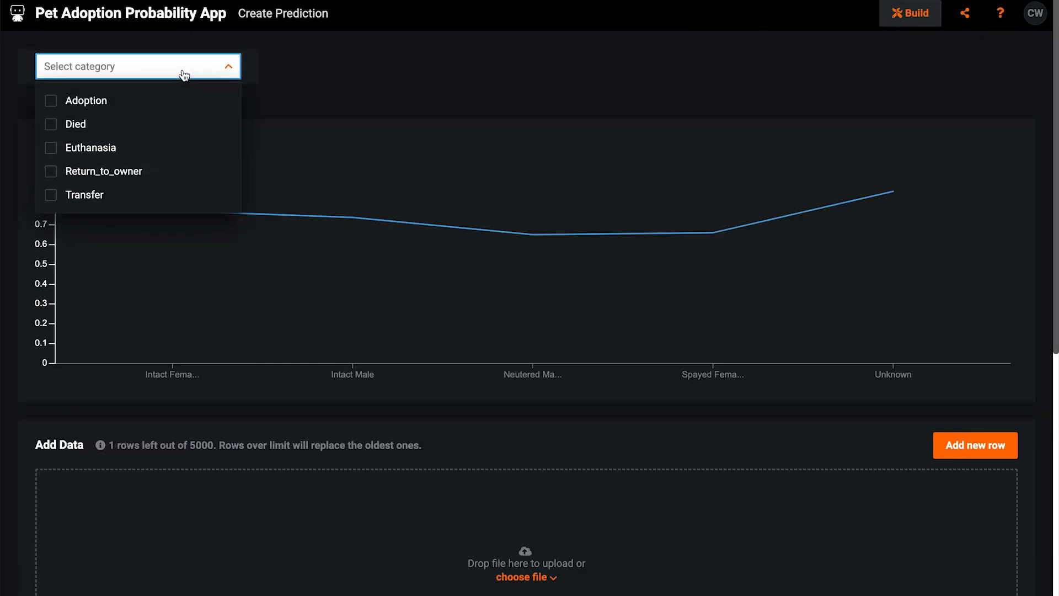
left_click(52, 103)
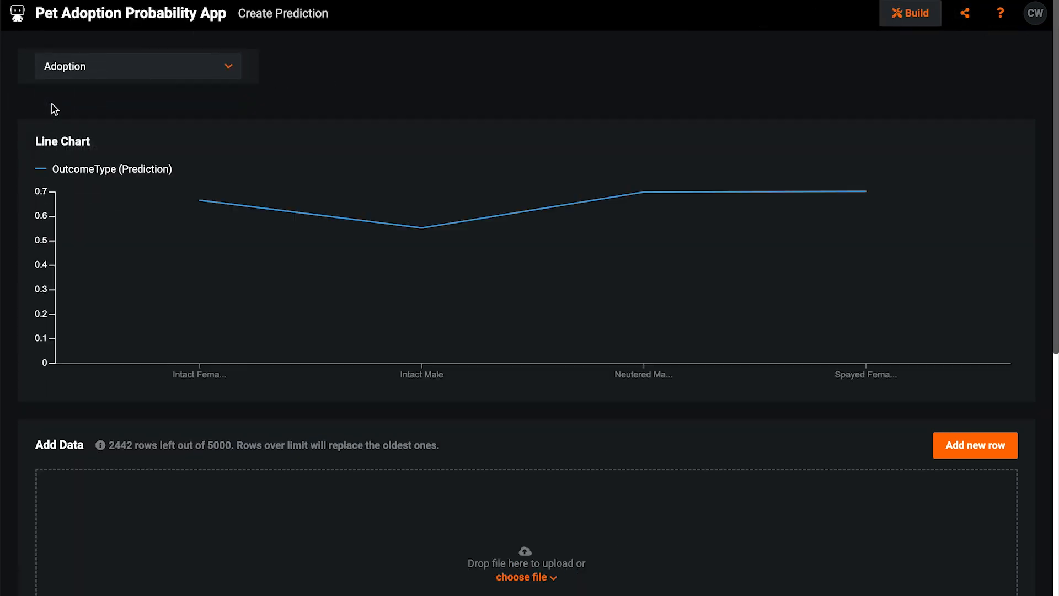